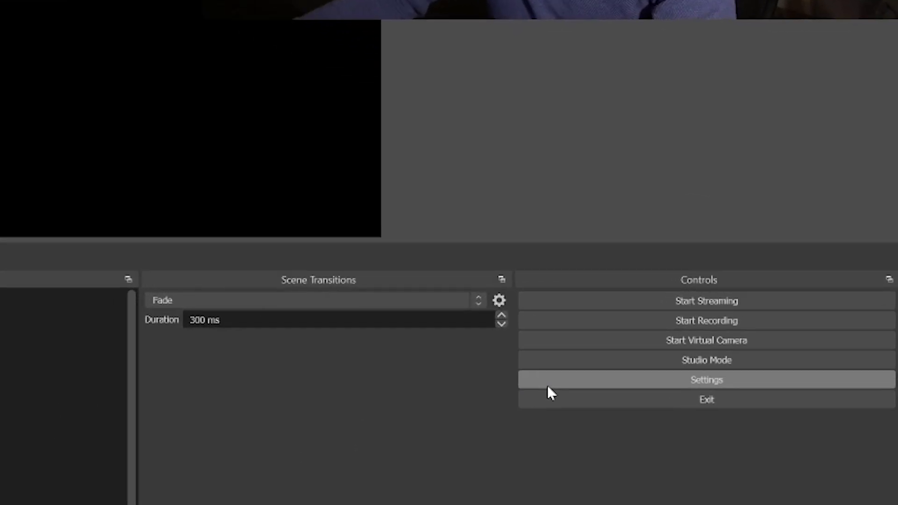
After reviewing the video resolution settings, add a Video Capture Device source named 'webcam' to Gaming Nest.
{"action": "left_click", "coordinate": [747, 335]}
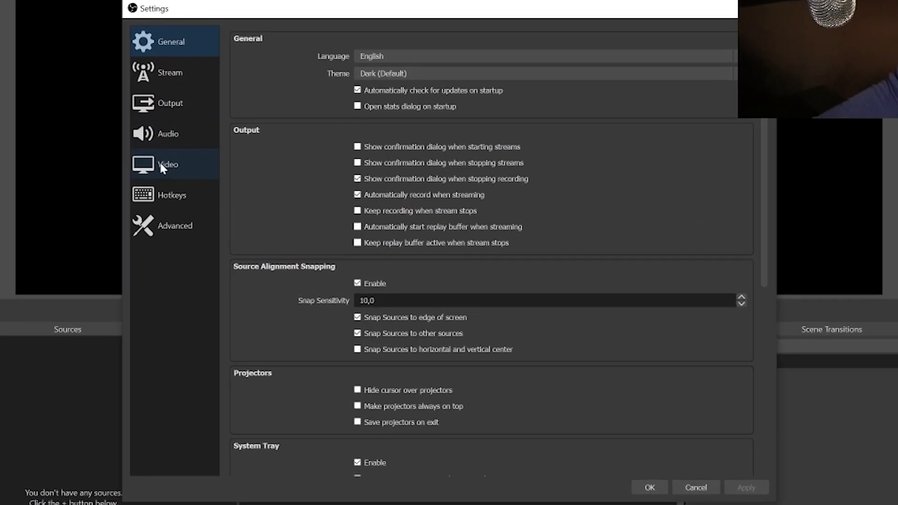
{"action": "left_click", "coordinate": [164, 164]}
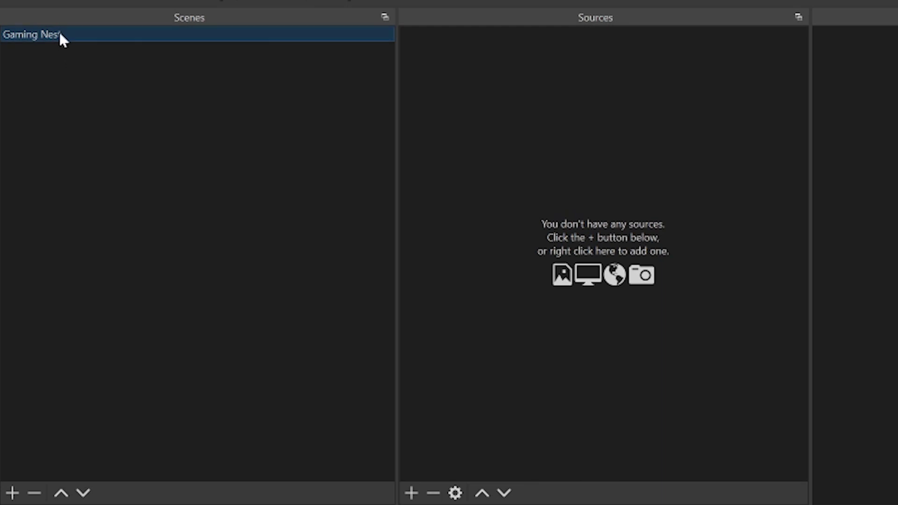
{"action": "left_click", "coordinate": [688, 253]}
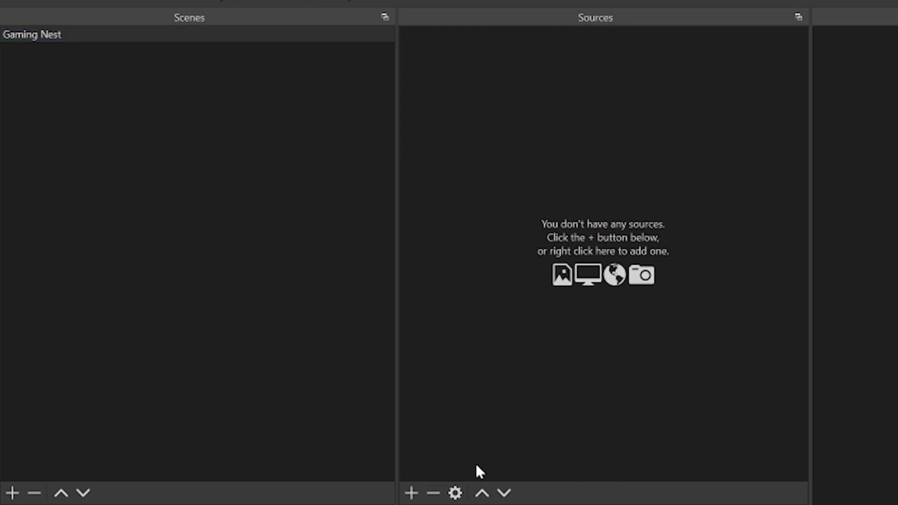
{"action": "left_click", "coordinate": [414, 496]}
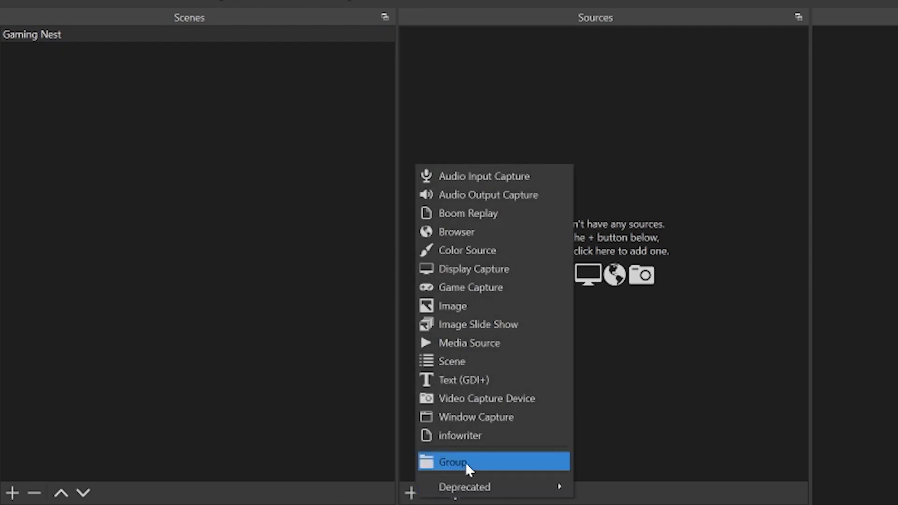
{"action": "left_click", "coordinate": [497, 401]}
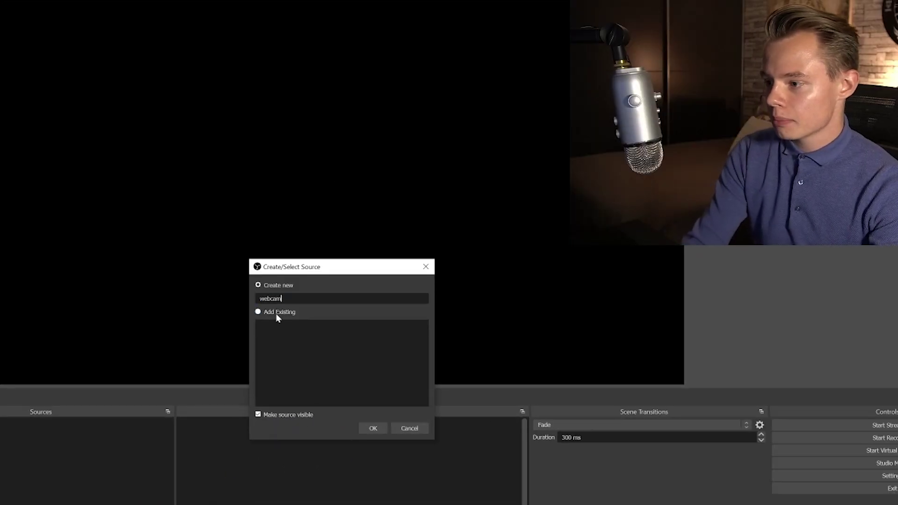
{"action": "left_click", "coordinate": [371, 428]}
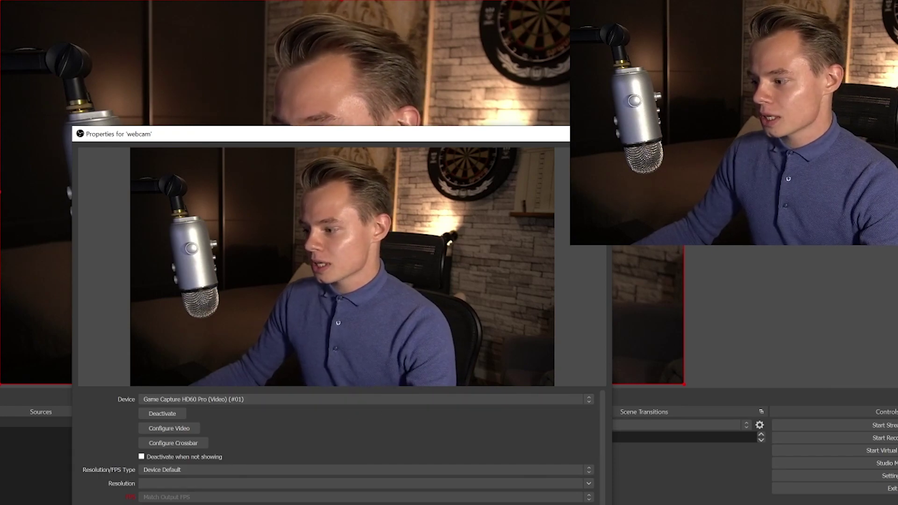
{"action": "key", "text": "Return"}
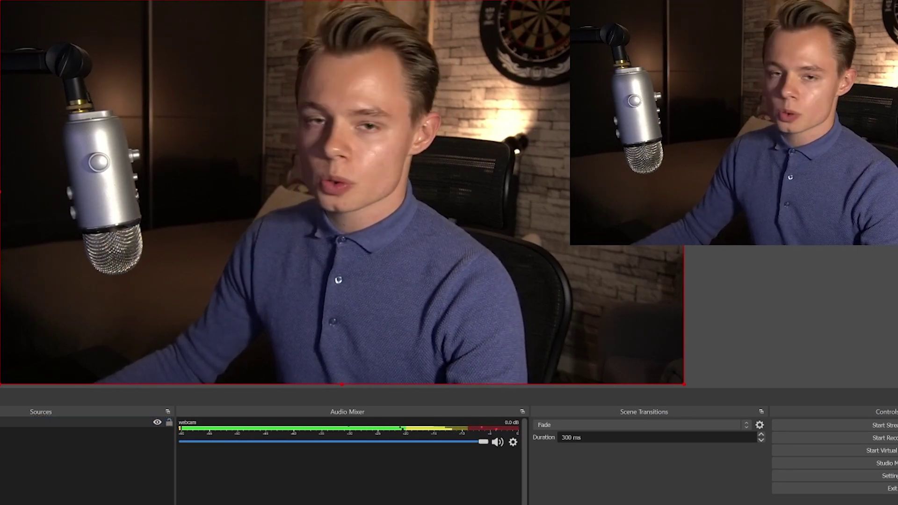
Scale the webcam feed down to a small box and move it to the lower left of the canvas.
{"action": "left_click_drag", "start_coordinate": [683, 1], "coordinate": [562, 45]}
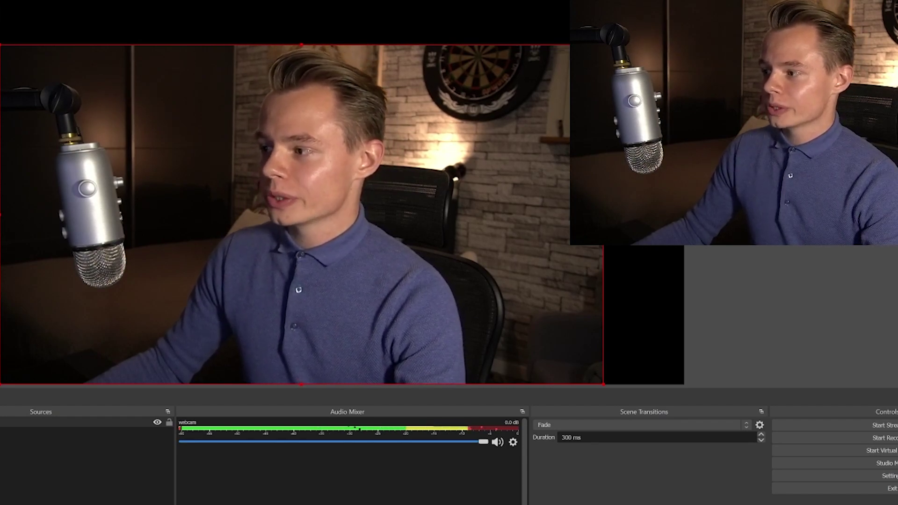
{"action": "left_click_drag", "start_coordinate": [604, 215], "coordinate": [205, 186]}
{"action": "left_click_drag", "start_coordinate": [156, 132], "coordinate": [163, 280]}
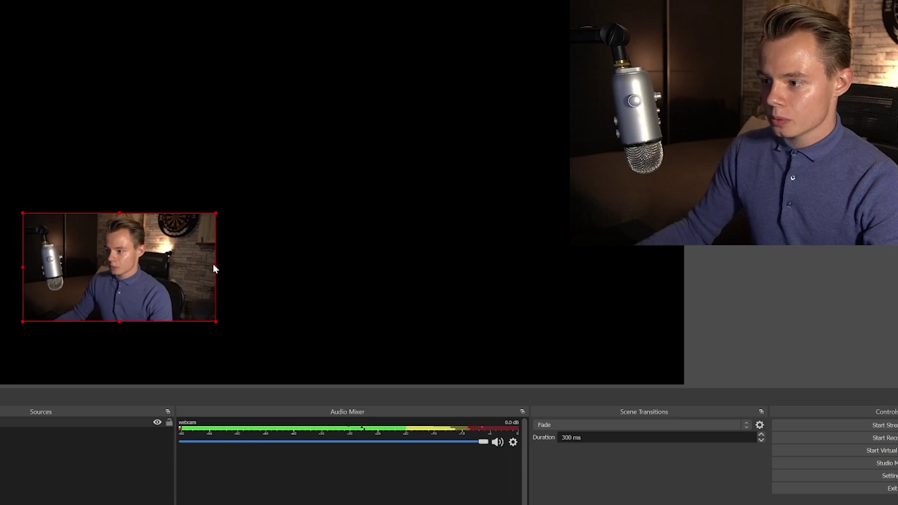
{"action": "left_click_drag", "start_coordinate": [215, 269], "coordinate": [170, 254]}
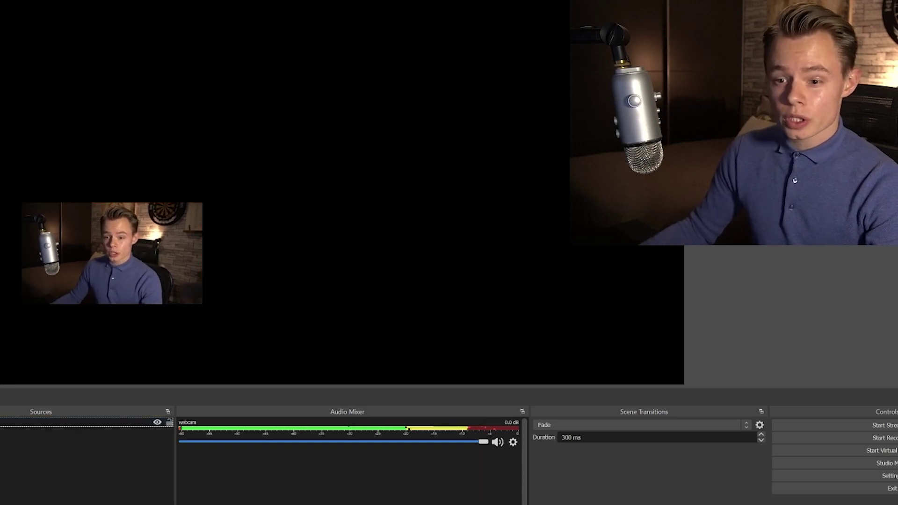
Add a Media Source named 'animated cam overlay'.
{"action": "left_click", "coordinate": [406, 500]}
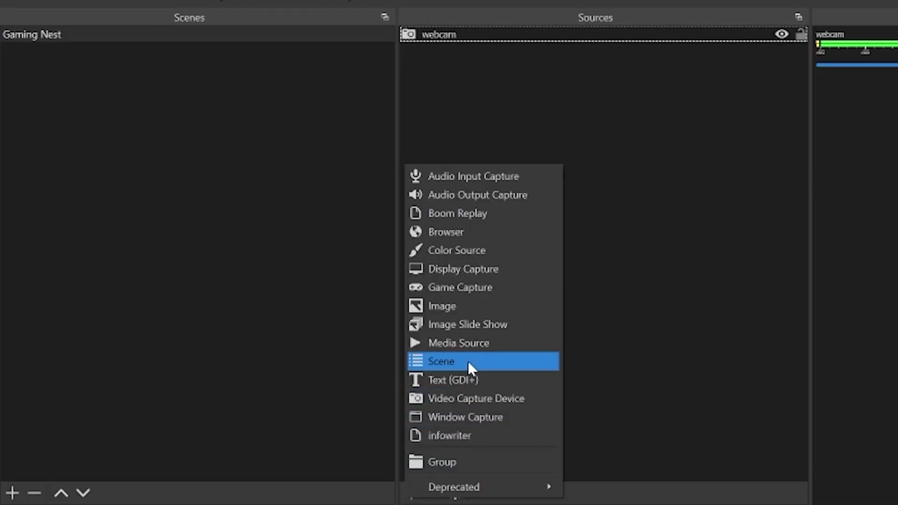
{"action": "left_click", "coordinate": [466, 348]}
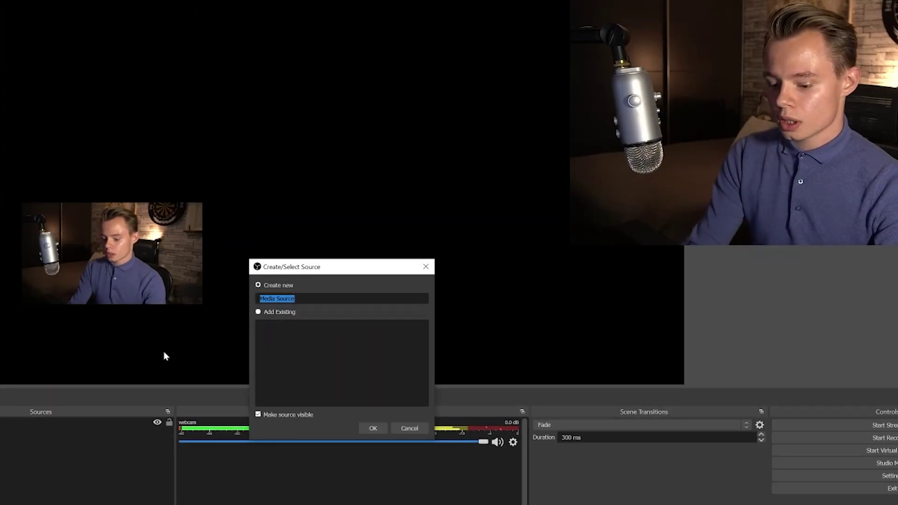
{"action": "type", "text": "animated cam"}
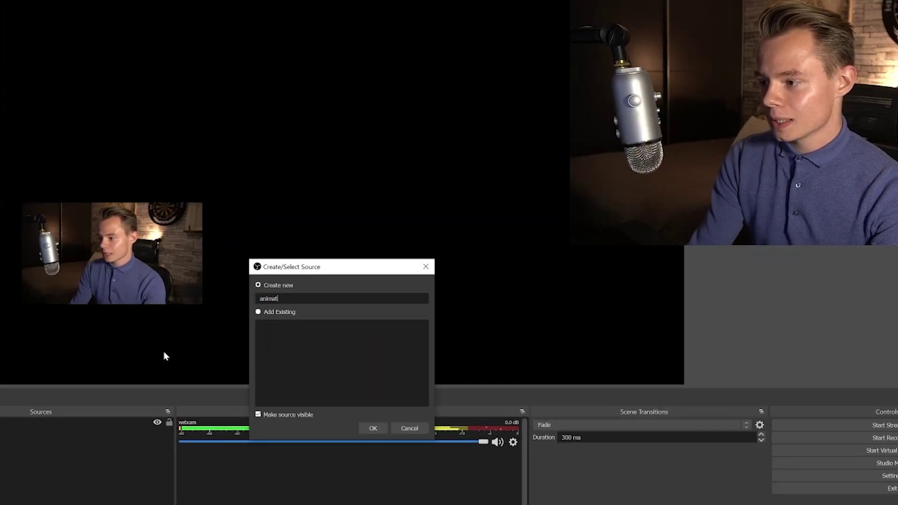
{"action": "type", "text": " overlay"}
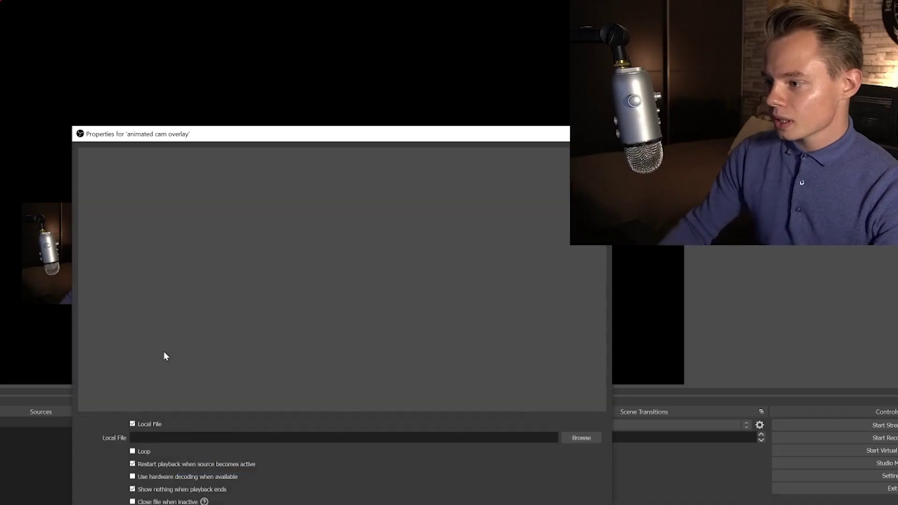
Set its local file to Animated facecam overlay.mov from the Facecam ovelay folder and apply.
{"action": "left_click", "coordinate": [596, 439]}
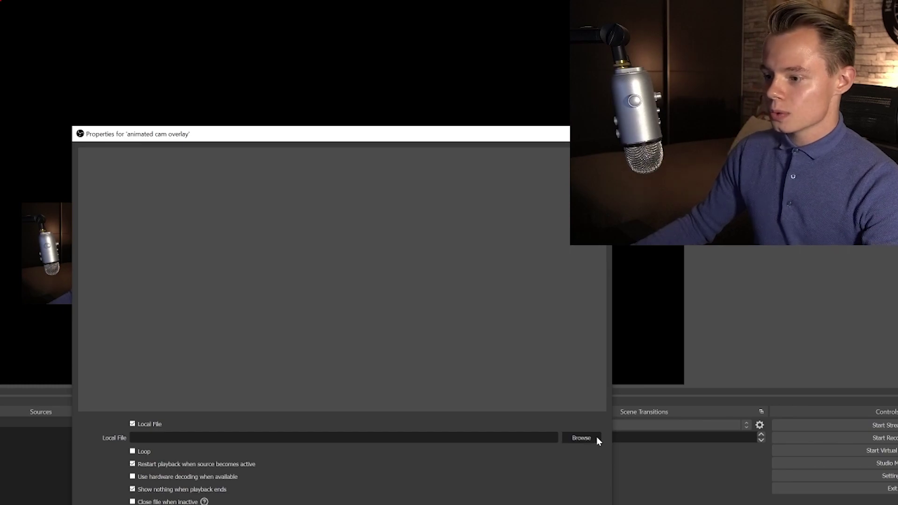
{"action": "scroll", "coordinate": [155, 421], "scroll_direction": "up", "scroll_amount": 10}
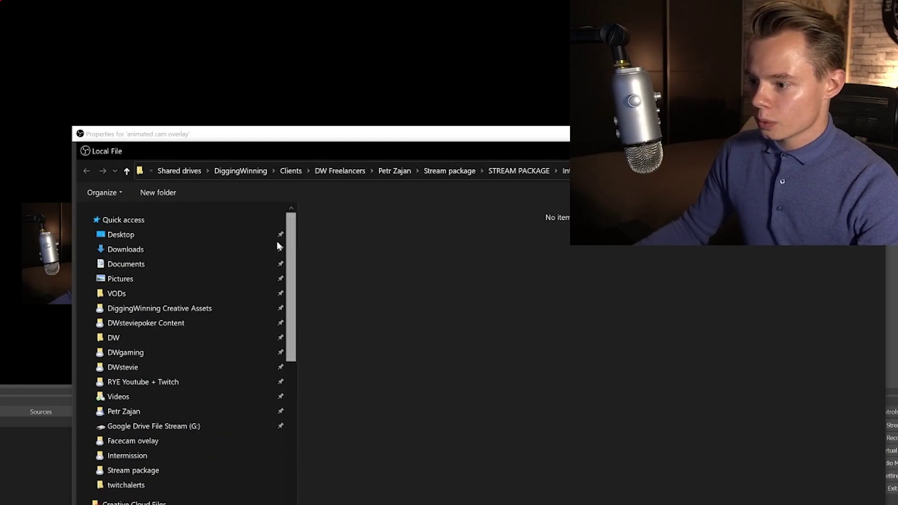
{"action": "left_click", "coordinate": [141, 445]}
{"action": "left_click", "coordinate": [329, 262]}
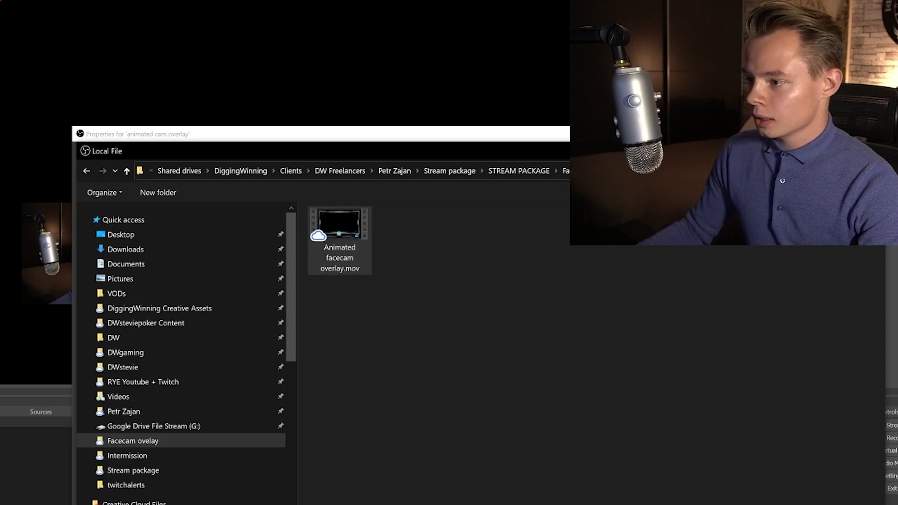
{"action": "key", "text": "Return"}
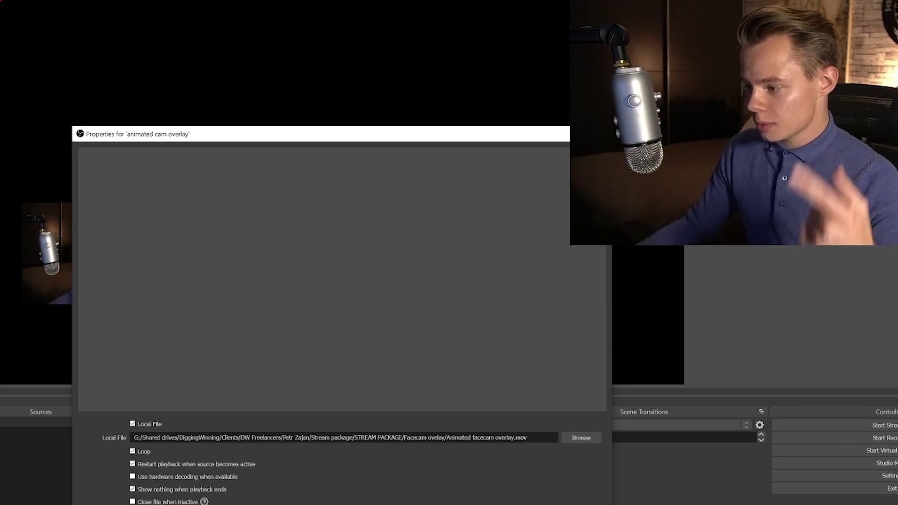
{"action": "key", "text": "Return"}
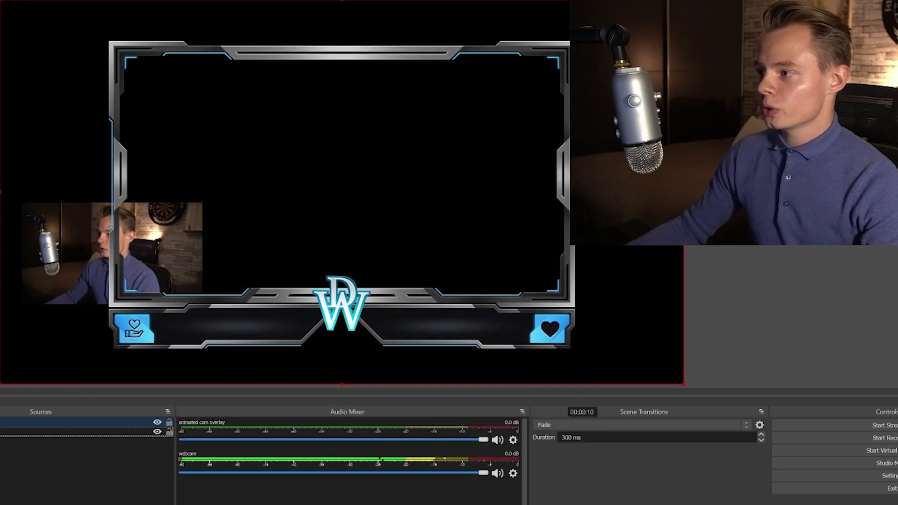
Scale the overlay frame down to webcam size and position it over the webcam.
{"action": "left_click_drag", "start_coordinate": [683, 1], "coordinate": [92, 248]}
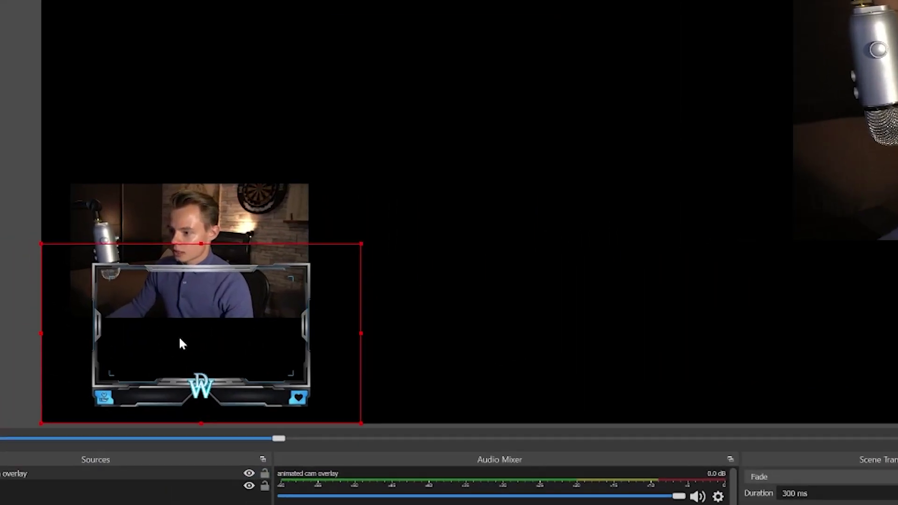
{"action": "left_click_drag", "start_coordinate": [107, 322], "coordinate": [88, 254]}
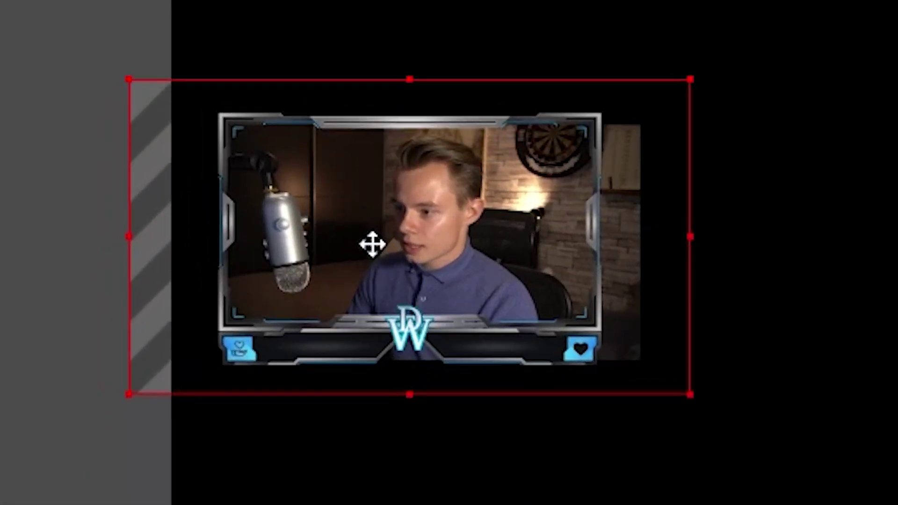
{"action": "left_click_drag", "start_coordinate": [373, 244], "coordinate": [381, 244]}
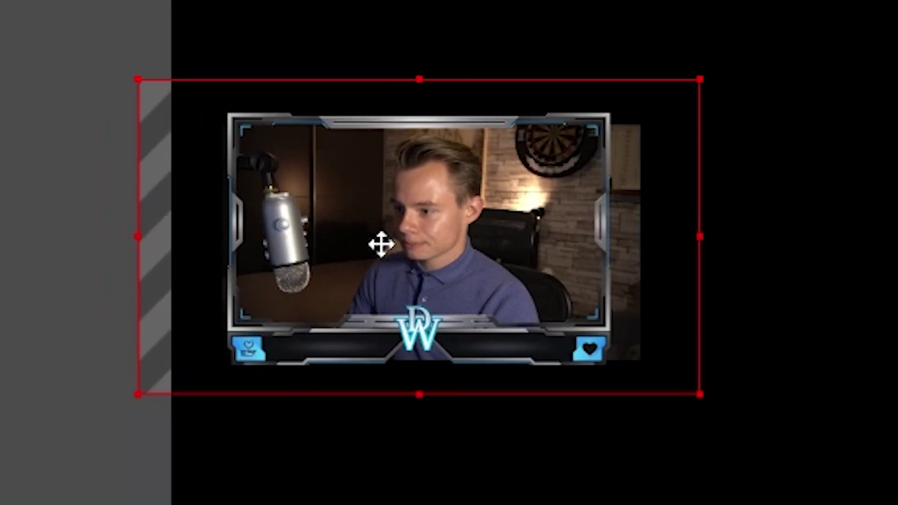
Shrink and move the webcam so it fits inside the overlay frame's window.
{"action": "left_click", "coordinate": [629, 192]}
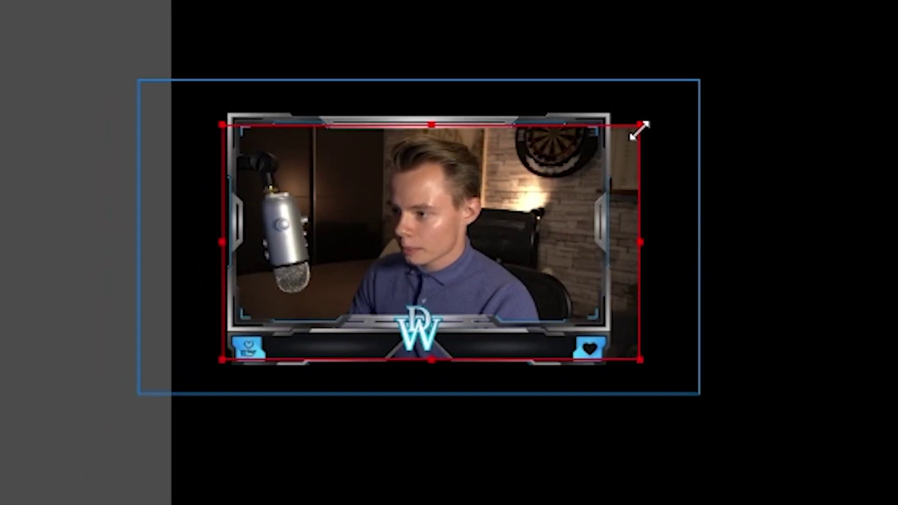
{"action": "left_click_drag", "start_coordinate": [640, 126], "coordinate": [605, 146]}
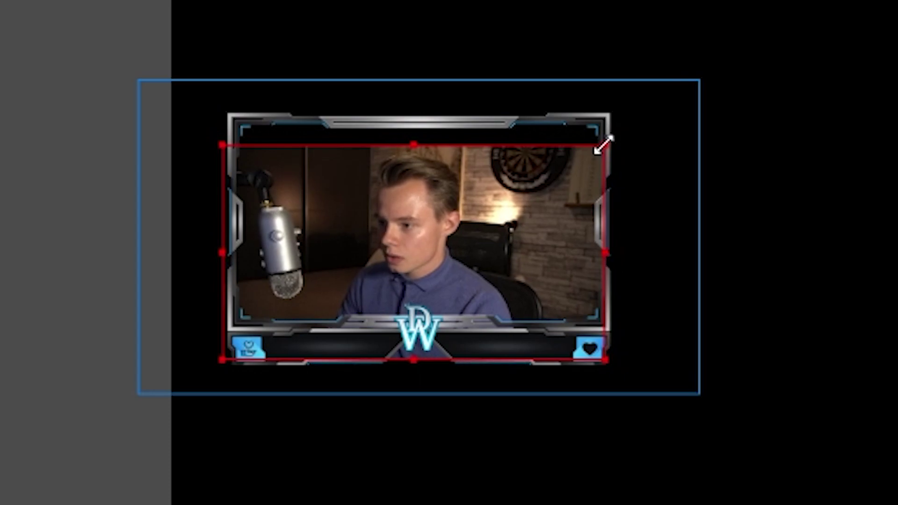
{"action": "left_click_drag", "start_coordinate": [530, 217], "coordinate": [540, 194]}
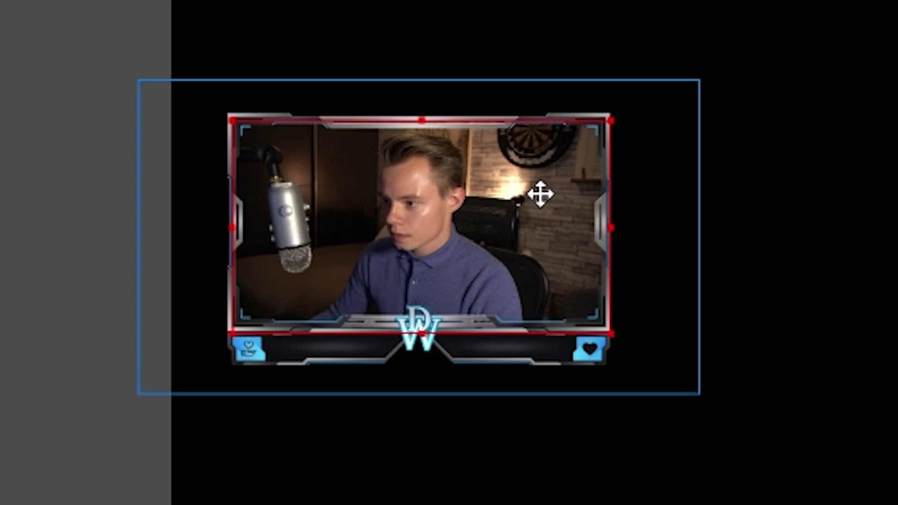
{"action": "left_click_drag", "start_coordinate": [608, 227], "coordinate": [606, 227]}
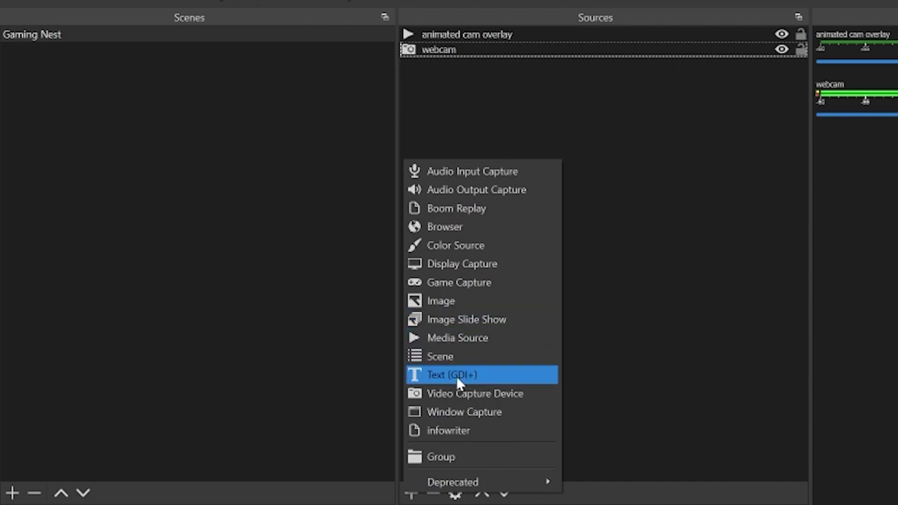
Add a Text source named 'most recent donation'.
{"action": "left_click", "coordinate": [456, 376]}
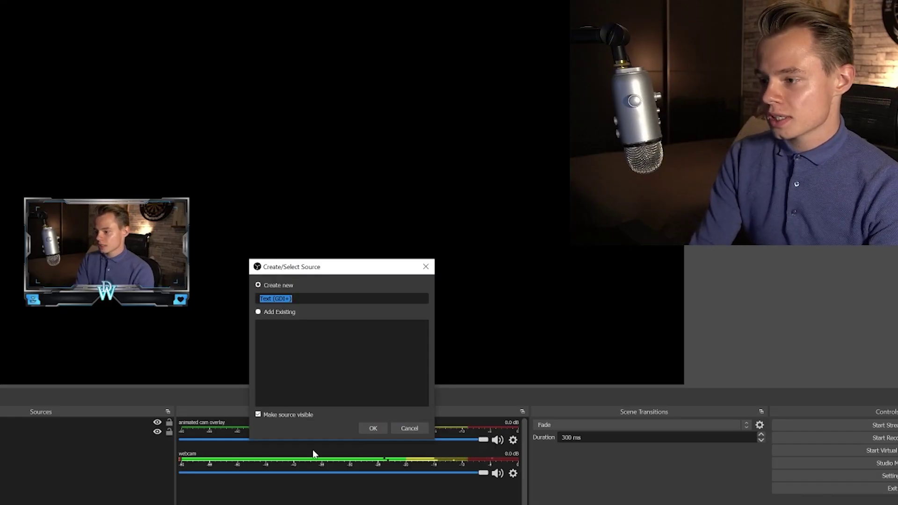
{"action": "type", "text": "m"}
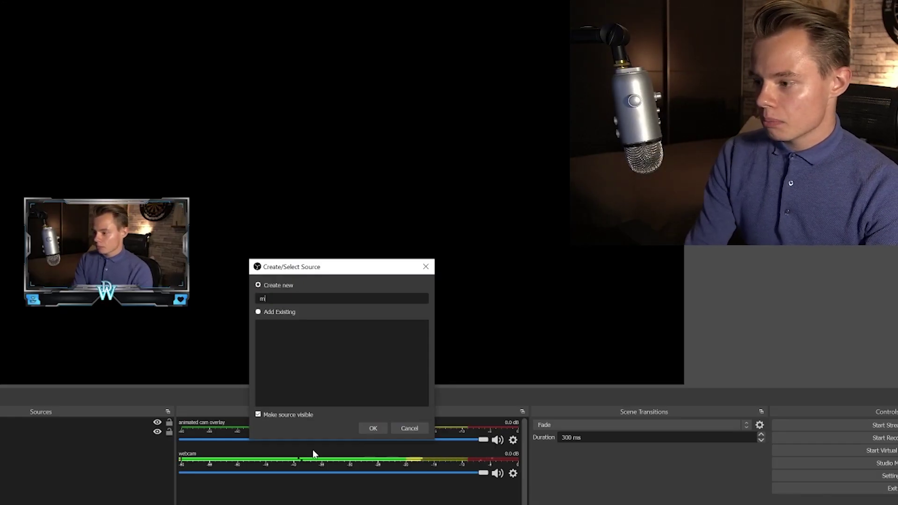
{"action": "type", "text": "ost recent don"}
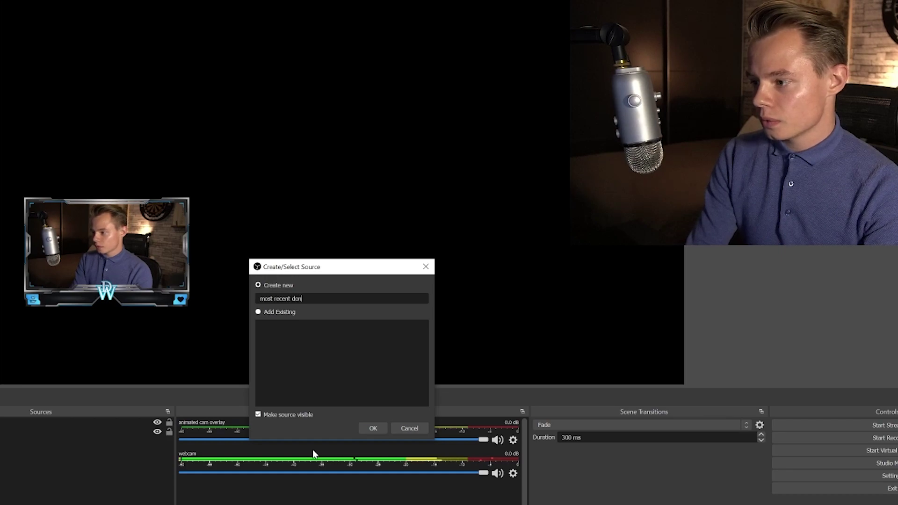
{"action": "type", "text": "ation"}
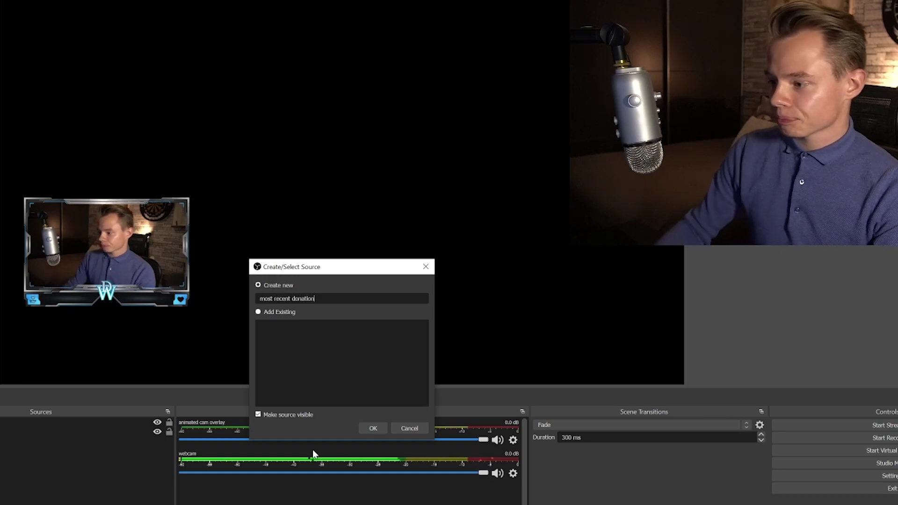
{"action": "left_click", "coordinate": [372, 430]}
Set its font to Acumin Pro Semibold at size 40.
{"action": "left_click", "coordinate": [395, 409]}
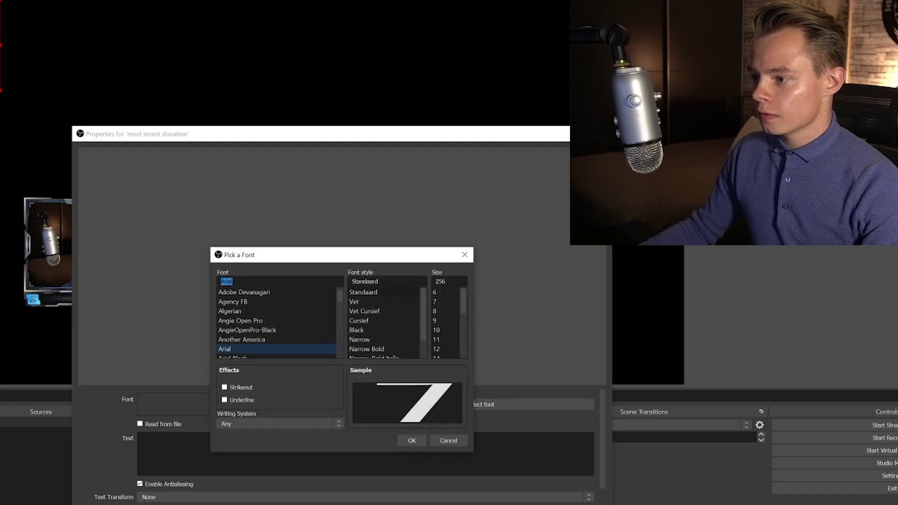
{"action": "type", "text": "acu"}
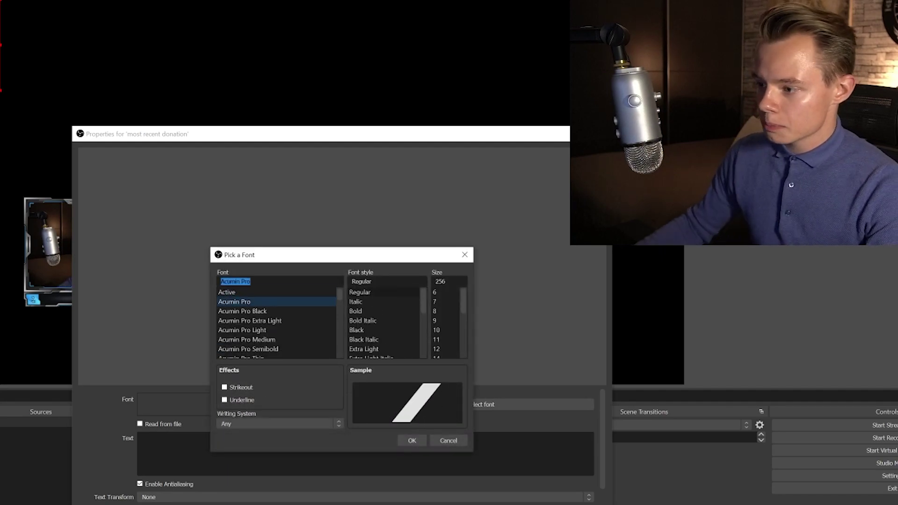
{"action": "left_click", "coordinate": [285, 349]}
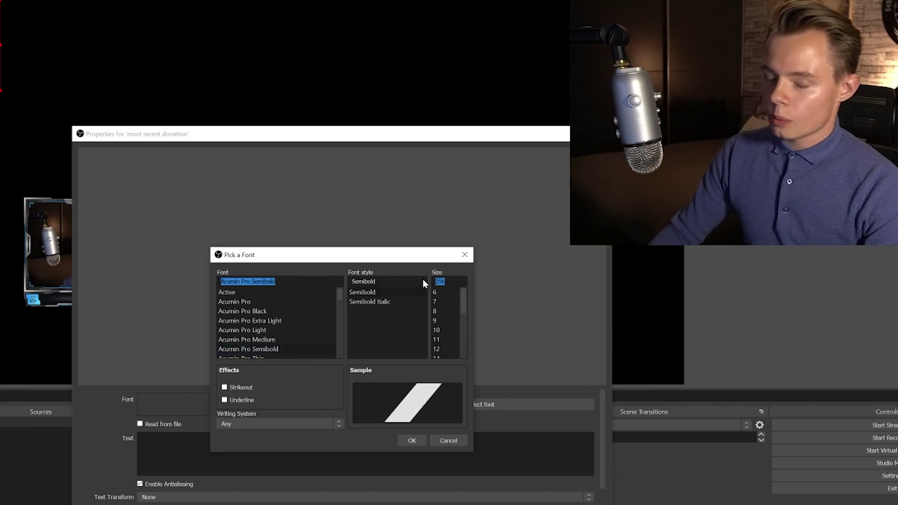
{"action": "type", "text": "40"}
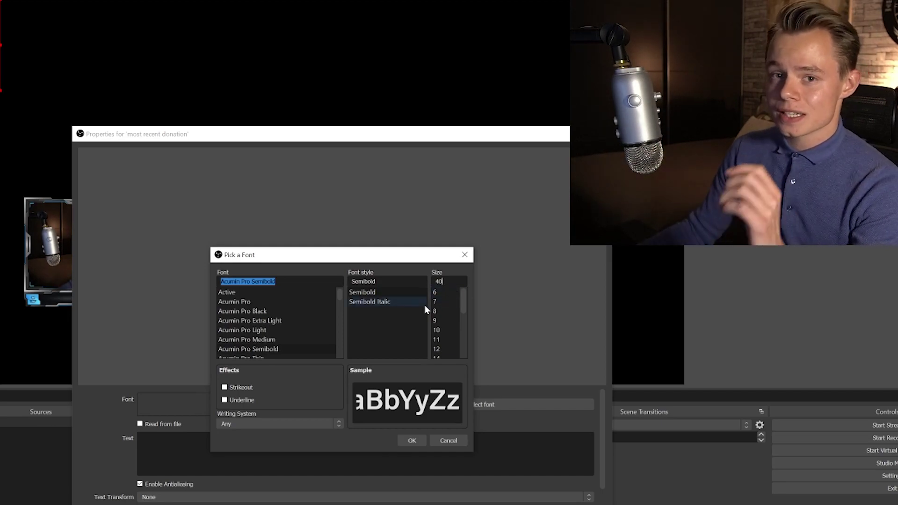
{"action": "left_click", "coordinate": [411, 442]}
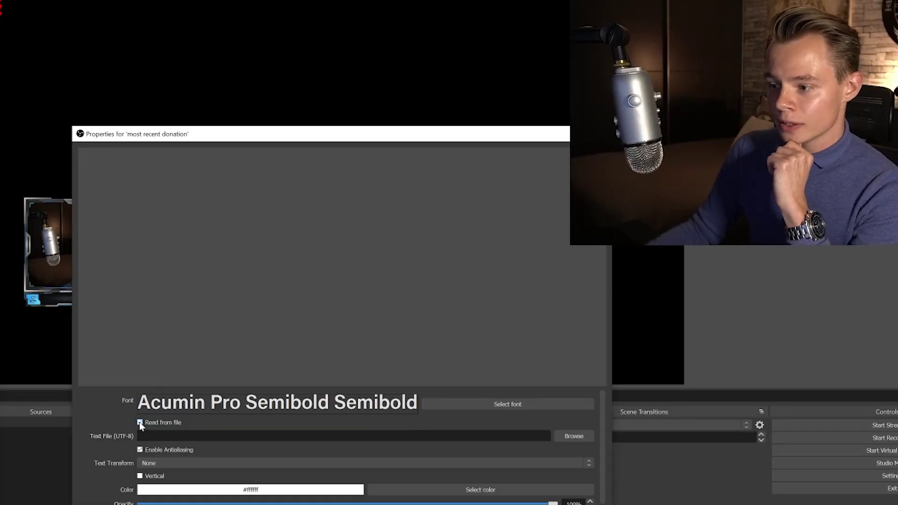
Set the donation text to read from Documents > twitchalerts > most_recent_donator.txt.
{"action": "left_click", "coordinate": [572, 438]}
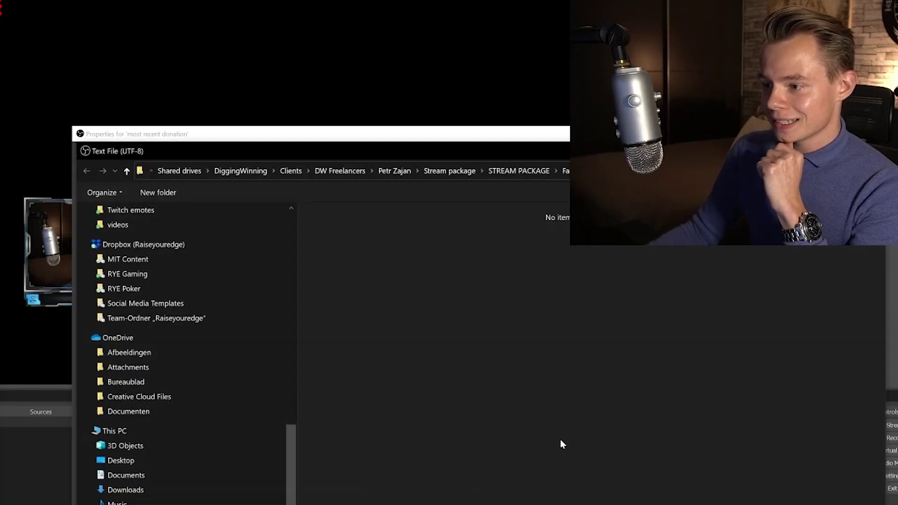
{"action": "scroll", "coordinate": [210, 434], "scroll_direction": "up", "scroll_amount": 5}
{"action": "scroll", "coordinate": [168, 417], "scroll_direction": "up", "scroll_amount": 4}
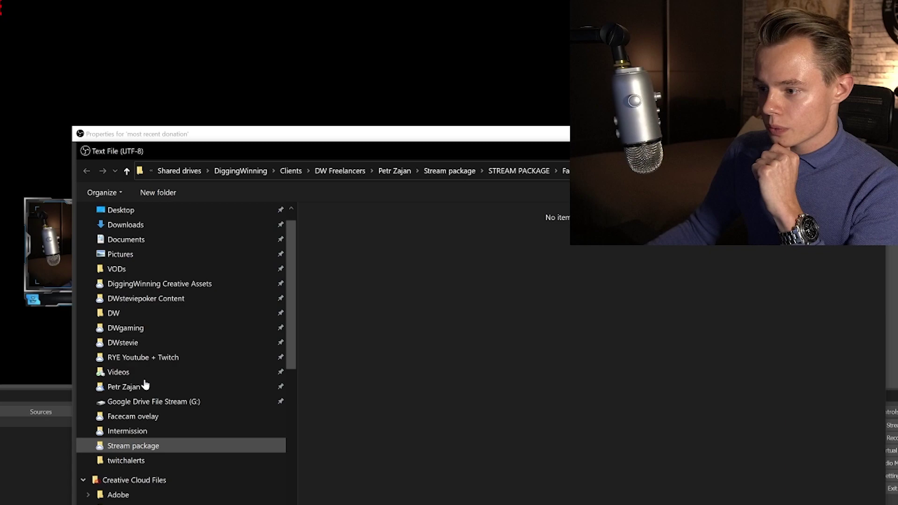
{"action": "left_click", "coordinate": [133, 240]}
{"action": "scroll", "coordinate": [352, 285], "scroll_direction": "down", "scroll_amount": 3}
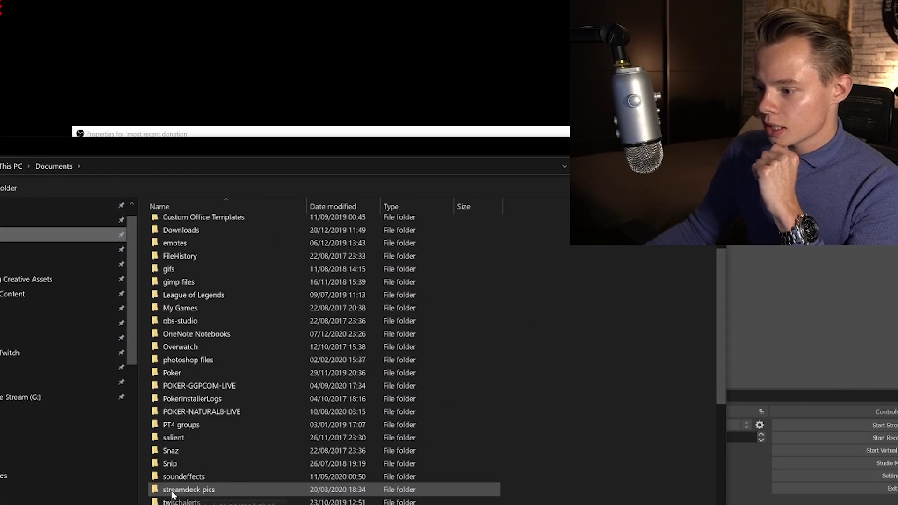
{"action": "double_click", "coordinate": [183, 502]}
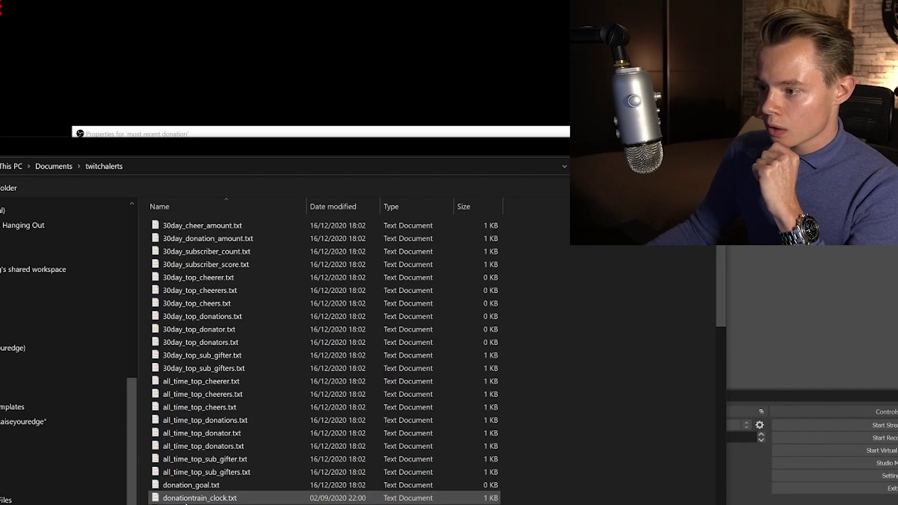
{"action": "scroll", "coordinate": [191, 499], "scroll_direction": "down", "scroll_amount": 9}
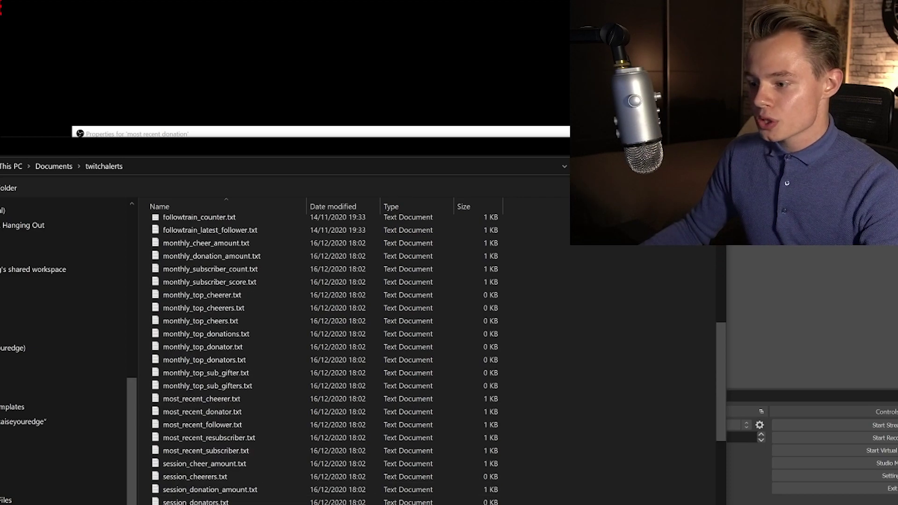
{"action": "left_click", "coordinate": [233, 414]}
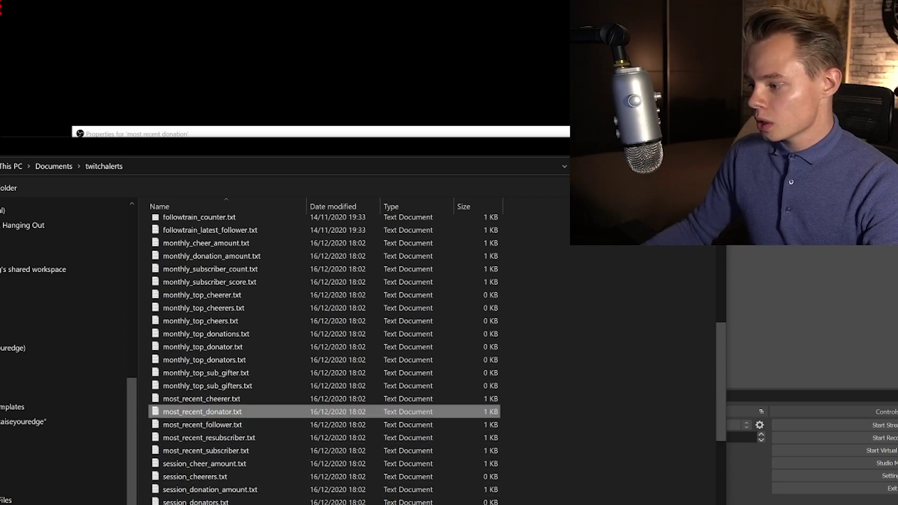
{"action": "key", "text": "Return"}
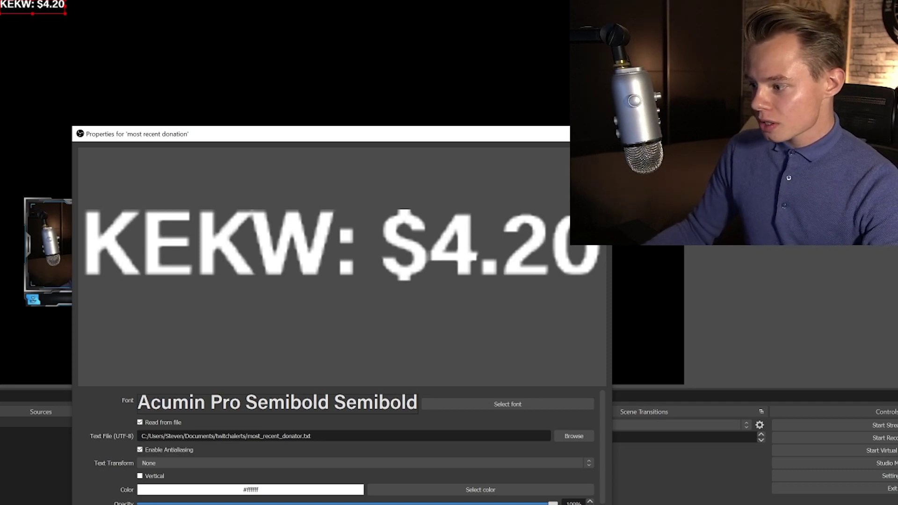
Move the 'KEKW: $4.20' label onto the overlay's bottom bar and reopen its properties.
{"action": "key", "text": "Escape"}
{"action": "left_click_drag", "start_coordinate": [37, 13], "coordinate": [80, 301]}
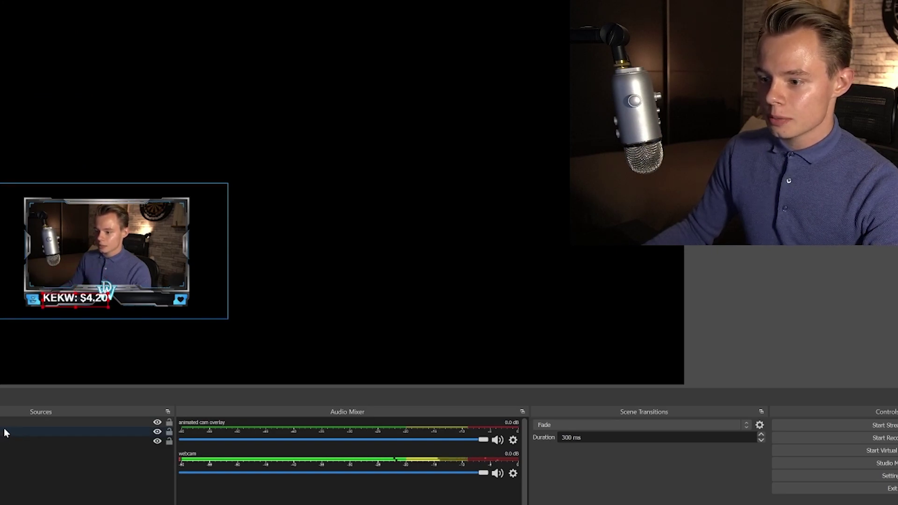
{"action": "double_click", "coordinate": [5, 424]}
Keep the same font and enable Use Custom Text Extents for the donation label.
{"action": "left_click", "coordinate": [554, 409]}
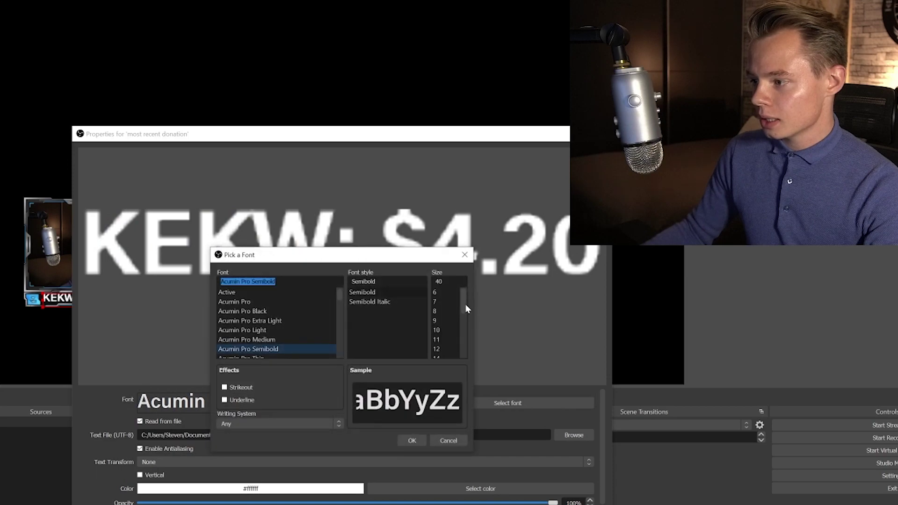
{"action": "left_click", "coordinate": [521, 425]}
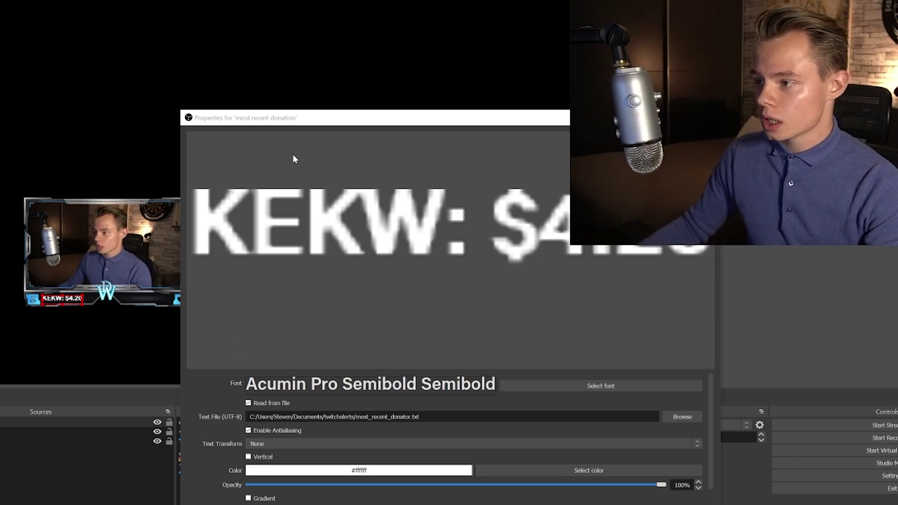
{"action": "left_click_drag", "start_coordinate": [289, 117], "coordinate": [13, 77]}
{"action": "scroll", "coordinate": [431, 400], "scroll_direction": "down", "scroll_amount": 2}
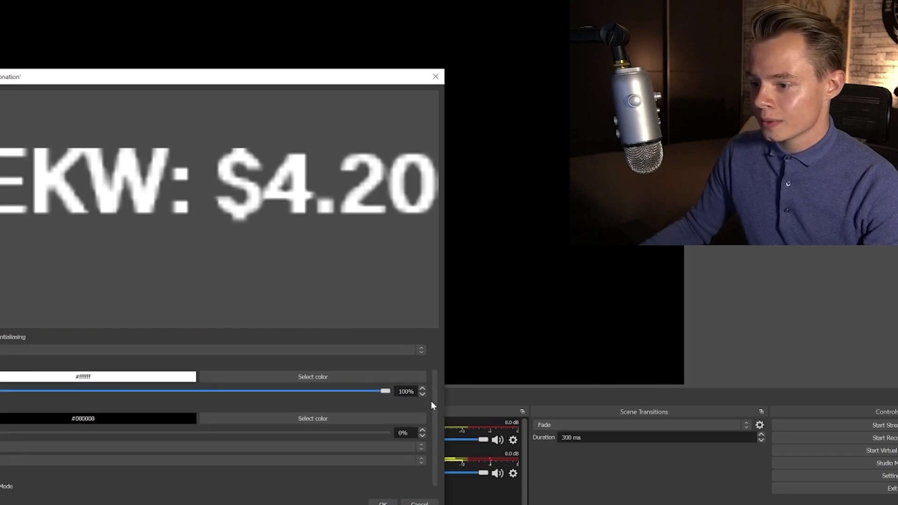
{"action": "scroll", "coordinate": [235, 466], "scroll_direction": "down", "scroll_amount": 1}
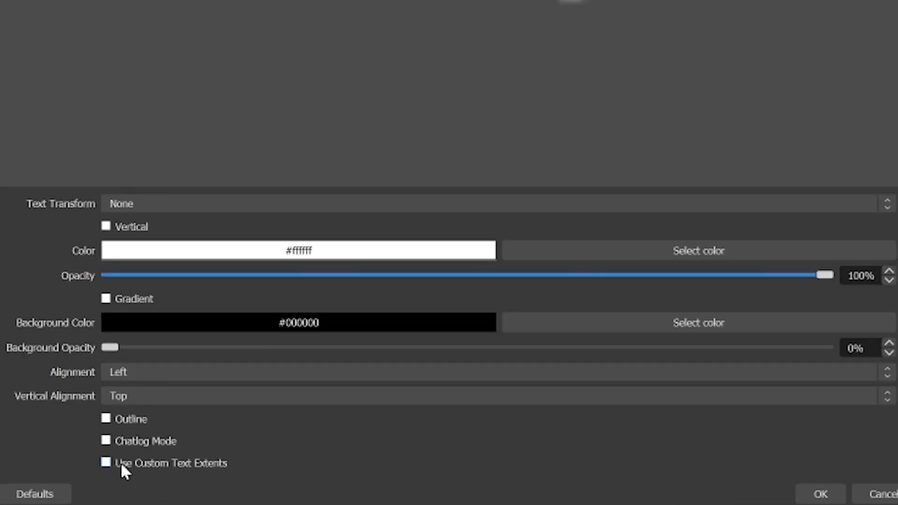
{"action": "left_click", "coordinate": [121, 464]}
Set the text extents to width 142 and height 32, then close the properties.
{"action": "scroll", "coordinate": [449, 327], "scroll_direction": "down", "scroll_amount": 3}
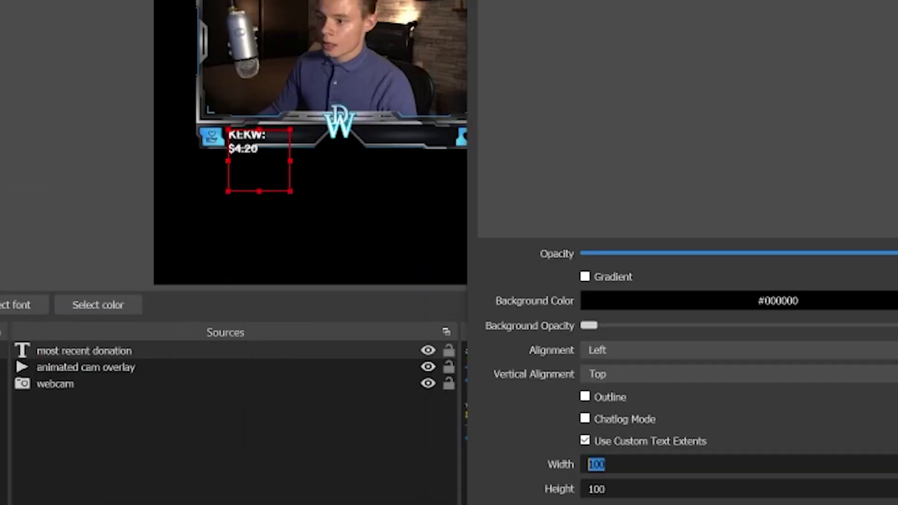
{"action": "type", "text": "15"}
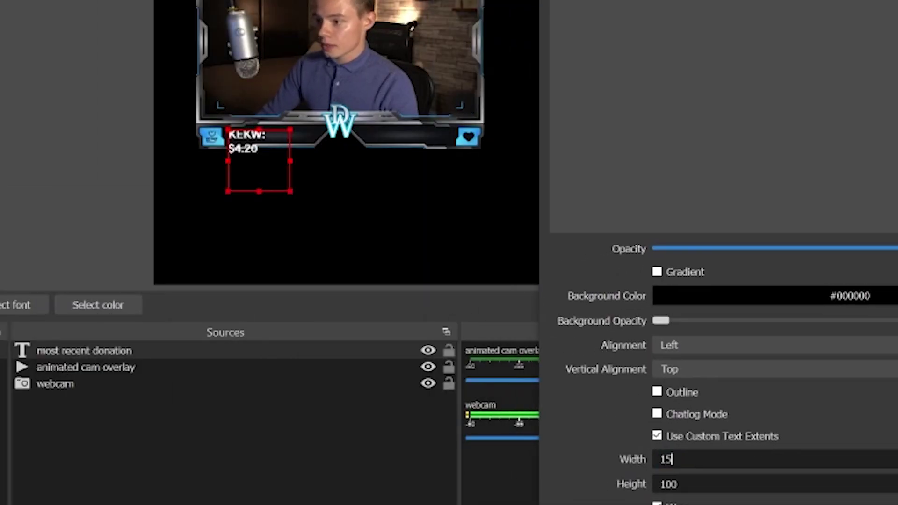
{"action": "type", "text": "0"}
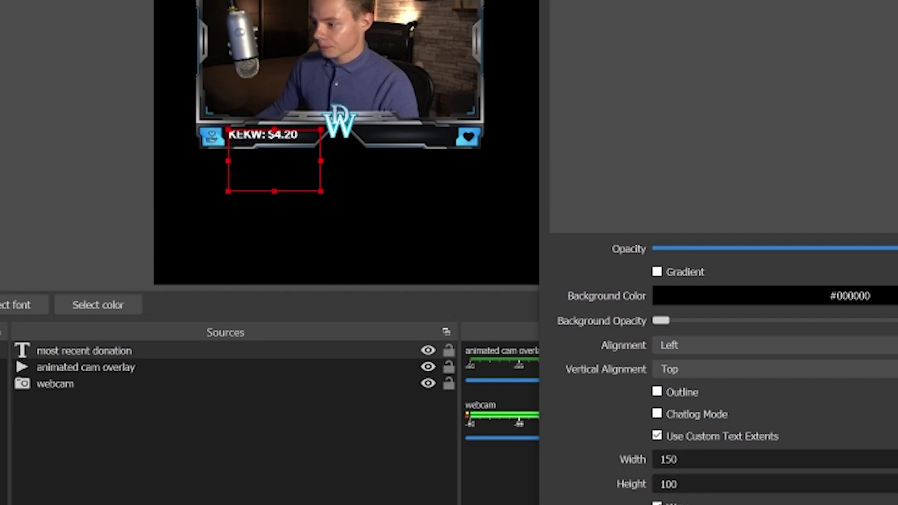
{"action": "key", "text": "Tab"}
{"action": "type", "text": "35"}
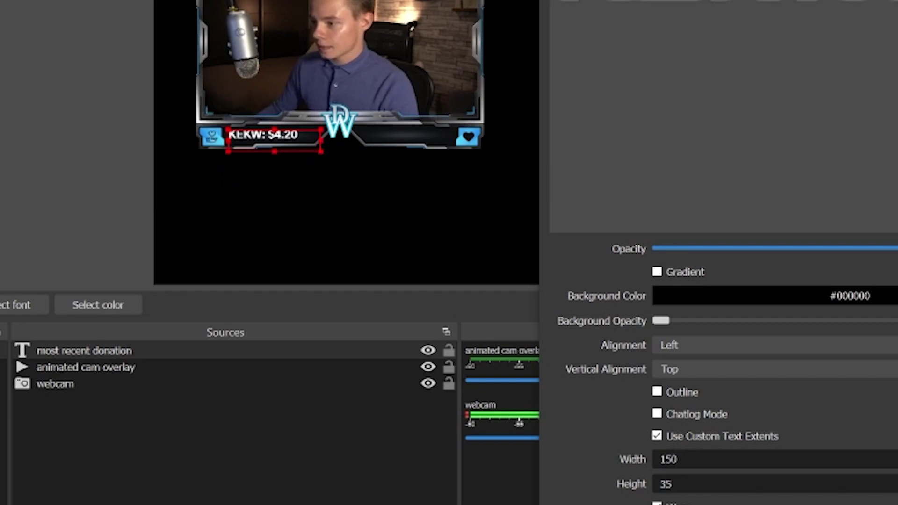
{"action": "key", "text": "BackSpace"}
{"action": "type", "text": "2"}
{"action": "key", "text": "Return"}
{"action": "key", "text": "shift+Tab"}
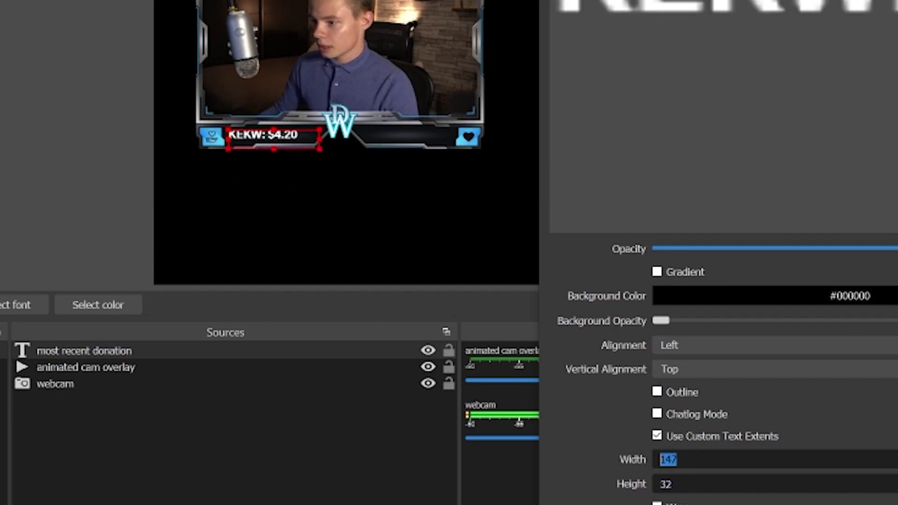
{"action": "type", "text": "142"}
{"action": "key", "text": "Return"}
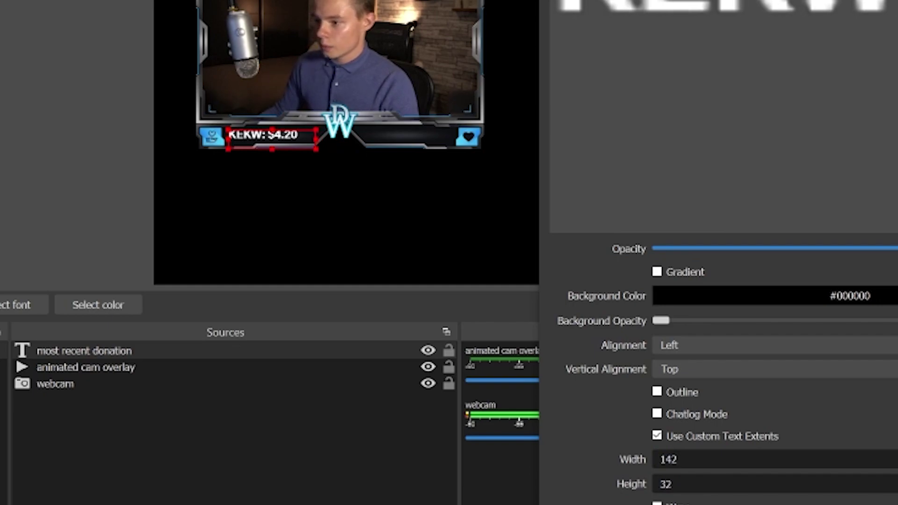
{"action": "left_click", "coordinate": [644, 467]}
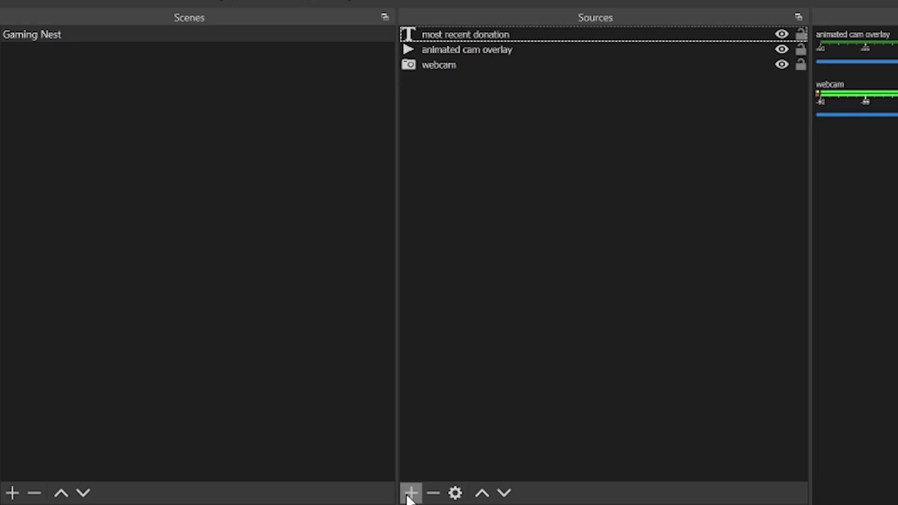
Add a follower Text source that reads from most_recent_follower.txt.
{"action": "left_click", "coordinate": [409, 496]}
{"action": "left_click", "coordinate": [457, 374]}
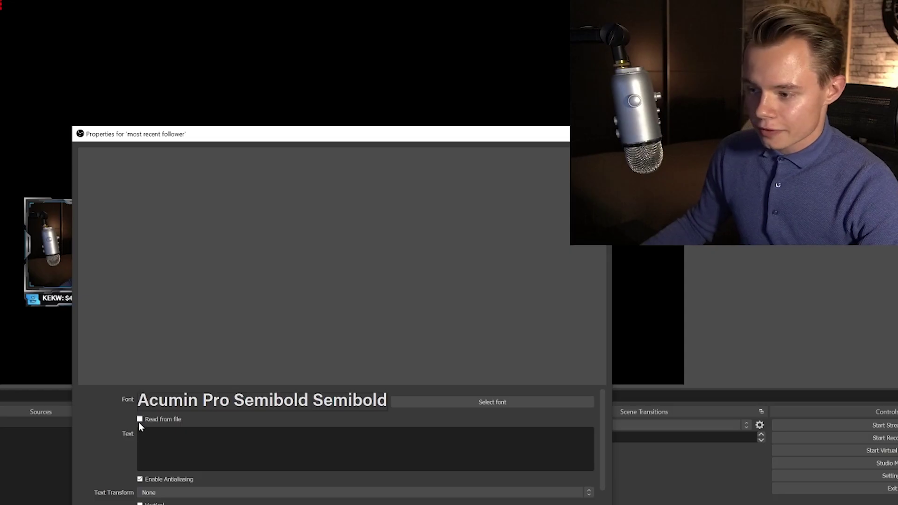
{"action": "left_click", "coordinate": [140, 420]}
{"action": "left_click", "coordinate": [567, 433]}
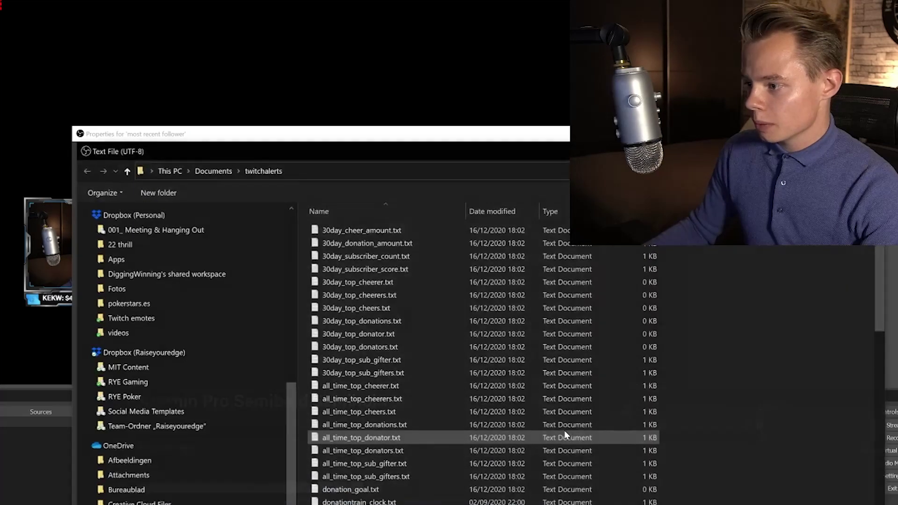
{"action": "left_click_drag", "start_coordinate": [315, 155], "coordinate": [51, 134]}
{"action": "scroll", "coordinate": [187, 374], "scroll_direction": "down", "scroll_amount": 6}
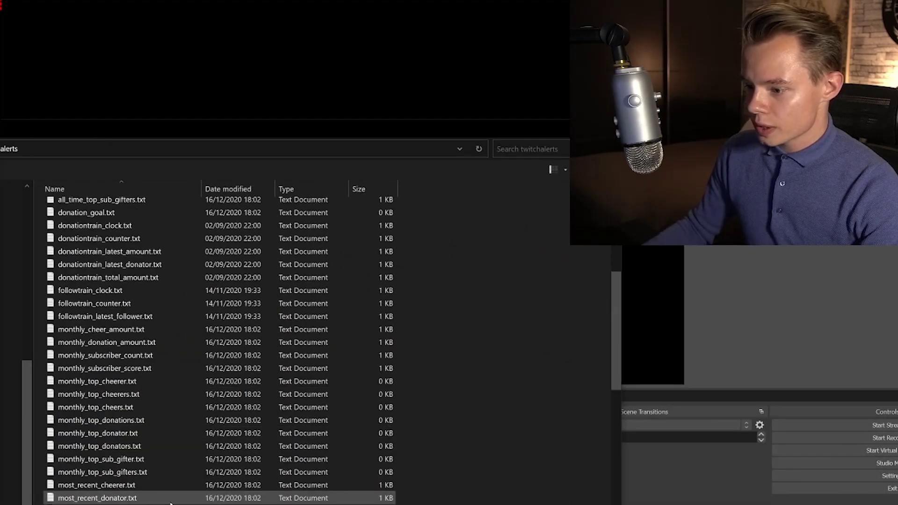
{"action": "double_click", "coordinate": [96, 504]}
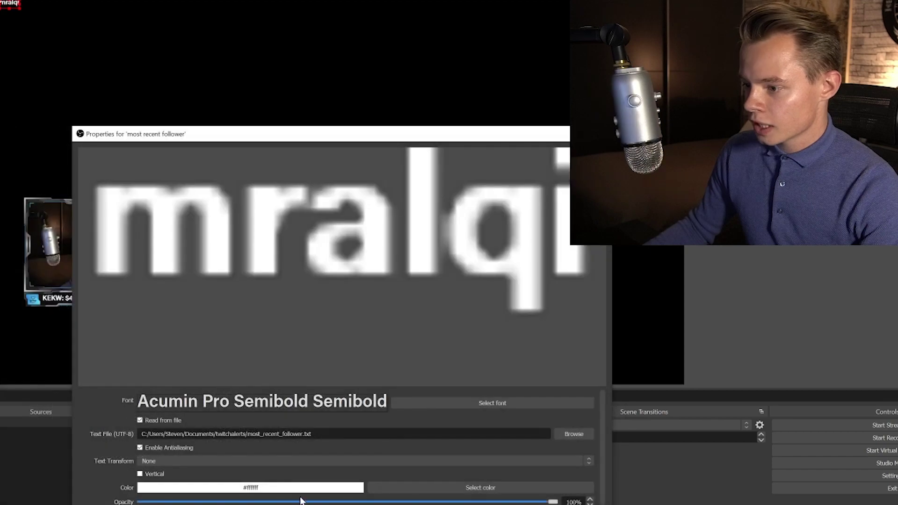
{"action": "scroll", "coordinate": [601, 476], "scroll_direction": "down", "scroll_amount": 3}
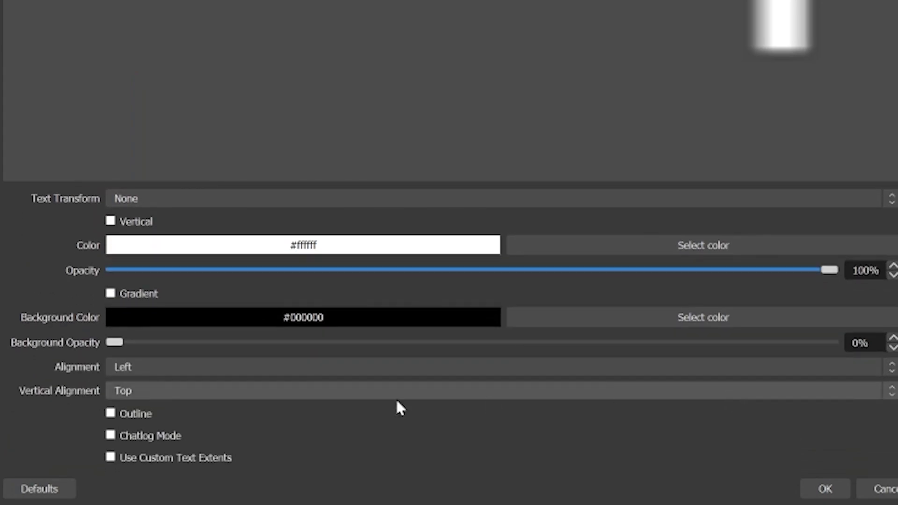
Right-align the follower text and give it custom extents of width 142, height 35.
{"action": "left_click", "coordinate": [175, 366]}
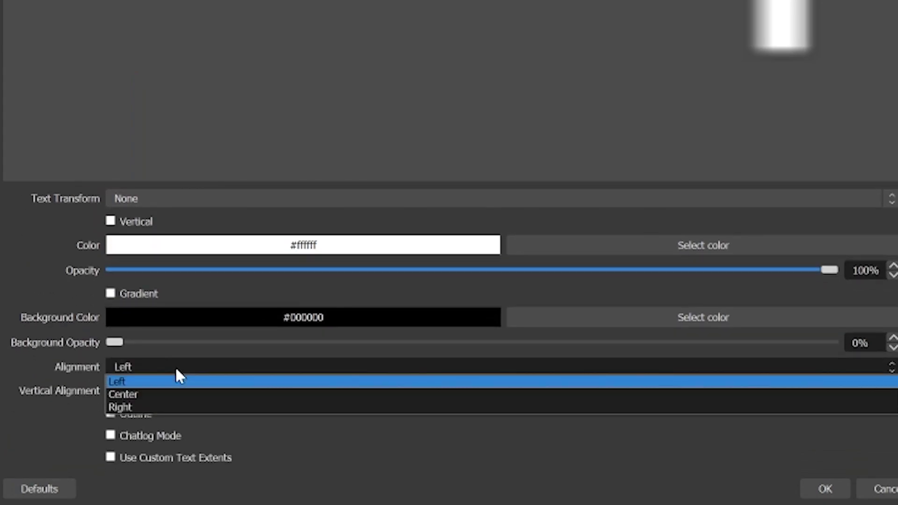
{"action": "left_click", "coordinate": [167, 408]}
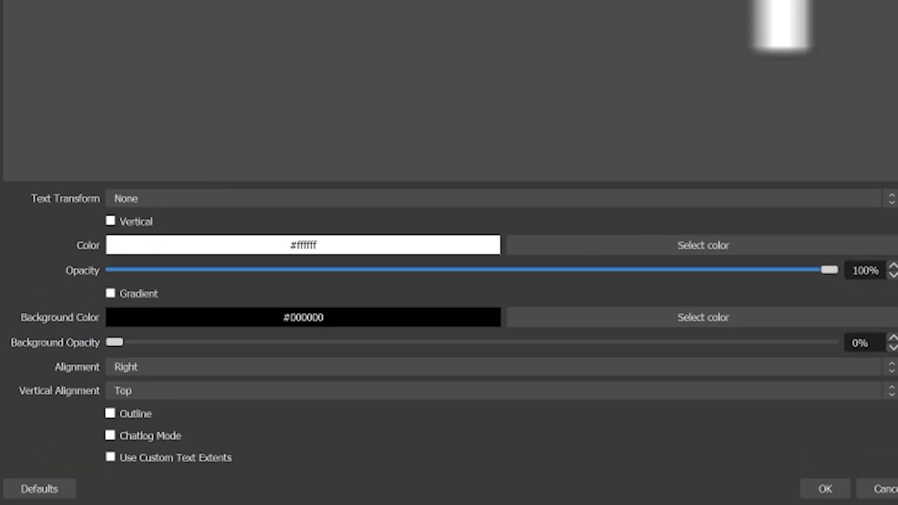
{"action": "left_click", "coordinate": [125, 459]}
{"action": "scroll", "coordinate": [702, 318], "scroll_direction": "down", "scroll_amount": 3}
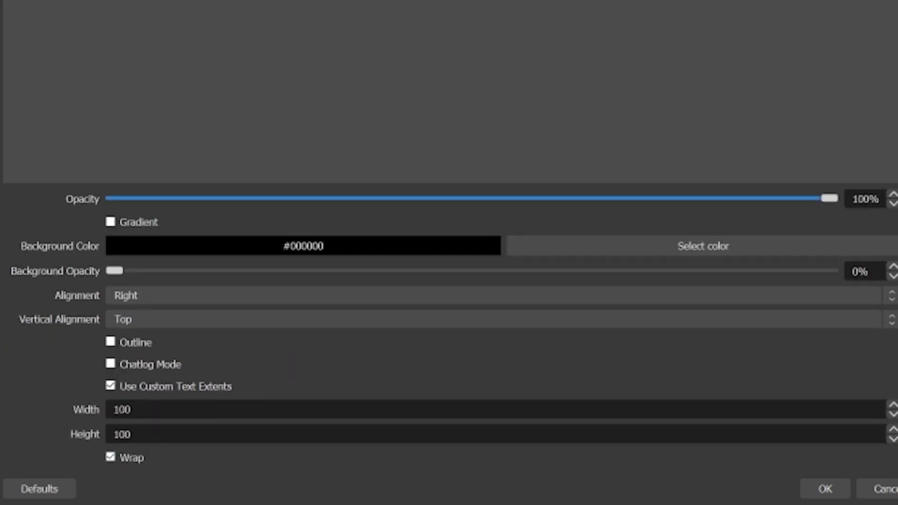
{"action": "type", "text": "150"}
{"action": "left_click_drag", "start_coordinate": [137, 414], "coordinate": [86, 407]}
{"action": "type", "text": "142"}
{"action": "left_click_drag", "start_coordinate": [136, 435], "coordinate": [65, 434]}
{"action": "type", "text": "35"}
{"action": "left_click", "coordinate": [837, 487]}
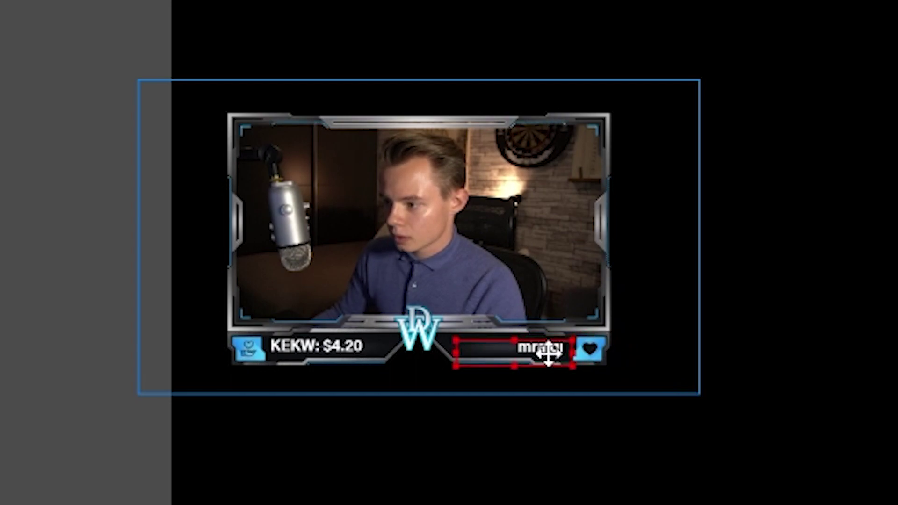
Create a new scene named 'gaming'.
{"action": "right_click", "coordinate": [356, 194]}
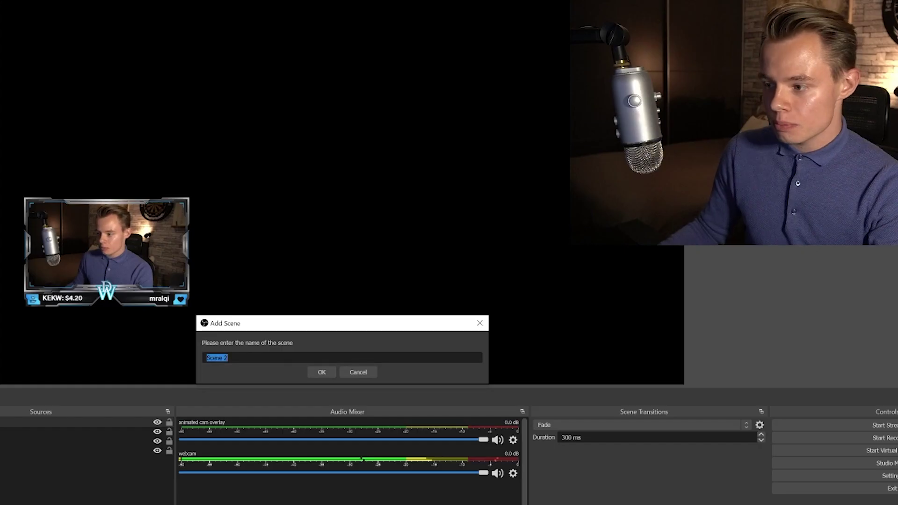
{"action": "type", "text": "gaming"}
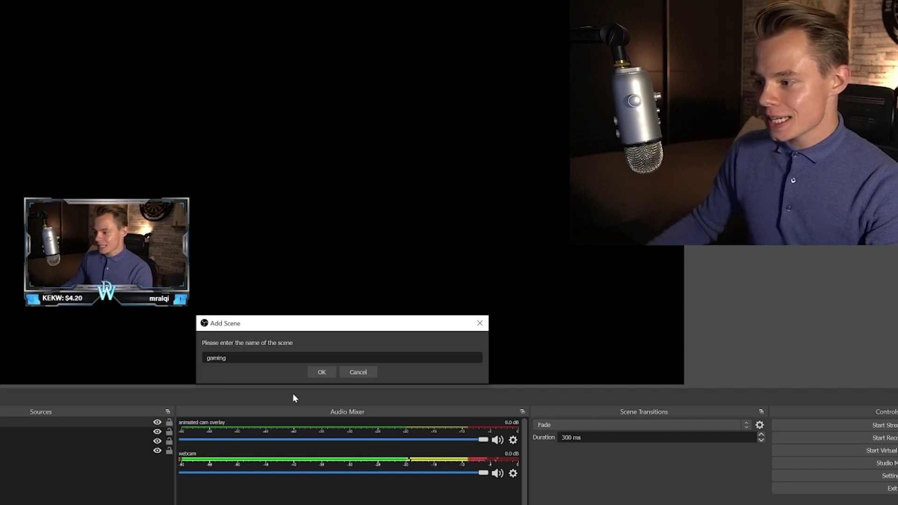
{"action": "left_click", "coordinate": [319, 372]}
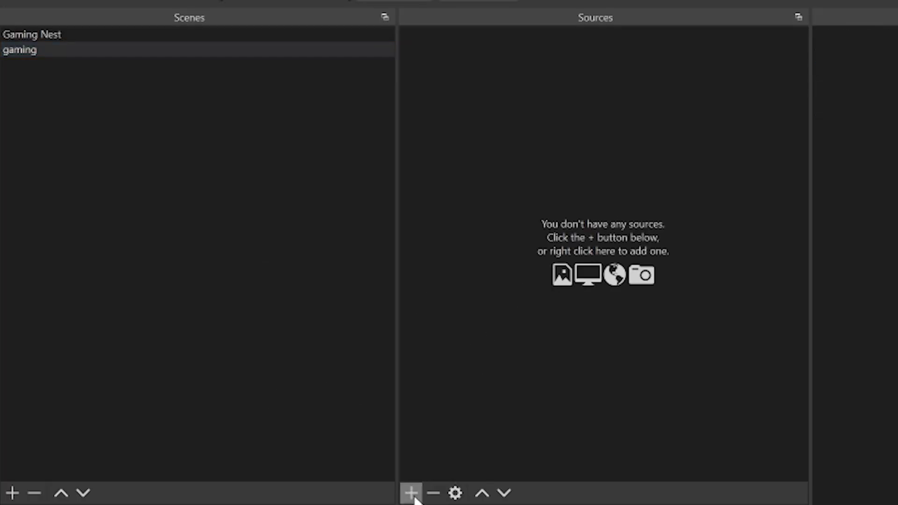
Add the existing Gaming Nest scene as a source in the gaming scene.
{"action": "left_click", "coordinate": [414, 496]}
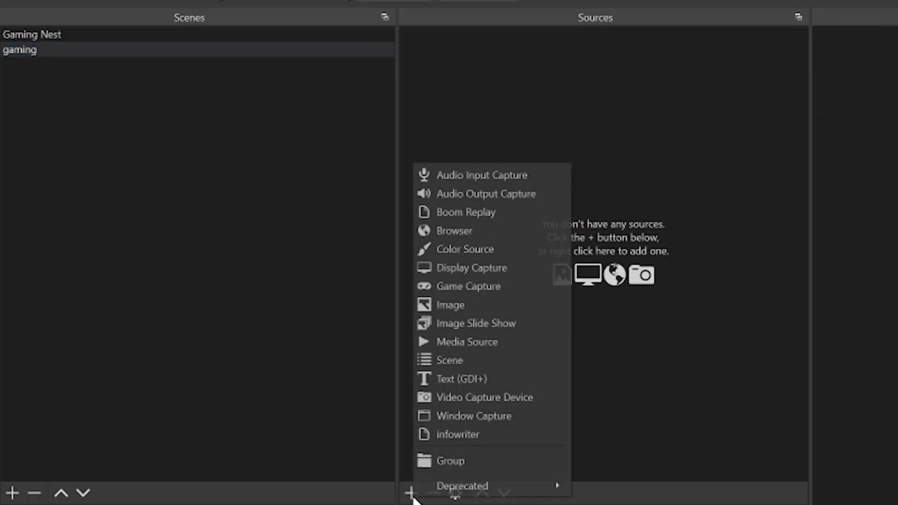
{"action": "left_click", "coordinate": [455, 364]}
{"action": "left_click", "coordinate": [274, 324]}
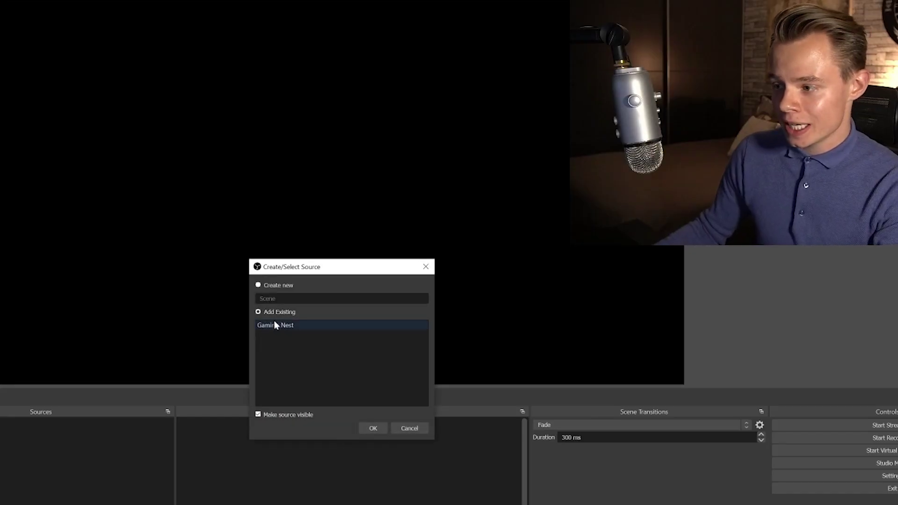
{"action": "left_click", "coordinate": [377, 430]}
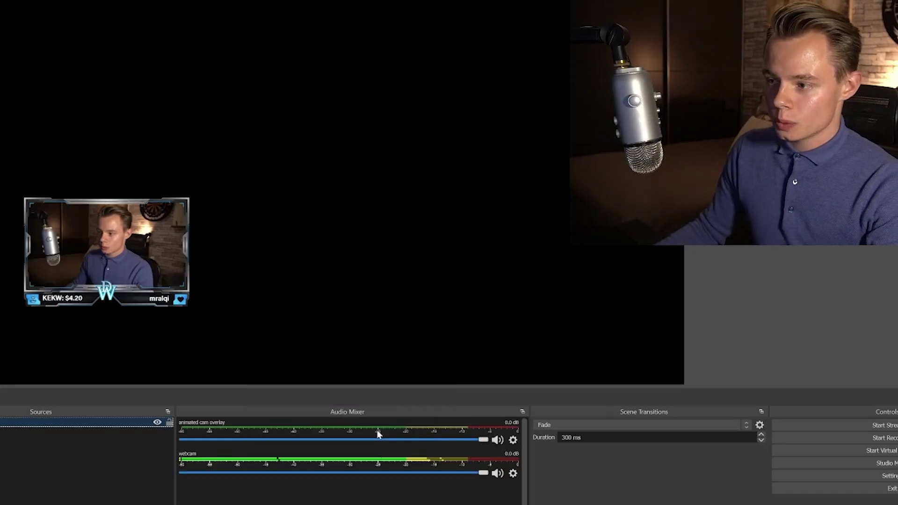
Unlock the preview and reposition the facecam overlay at the canvas's left edge.
{"action": "right_click", "coordinate": [140, 149]}
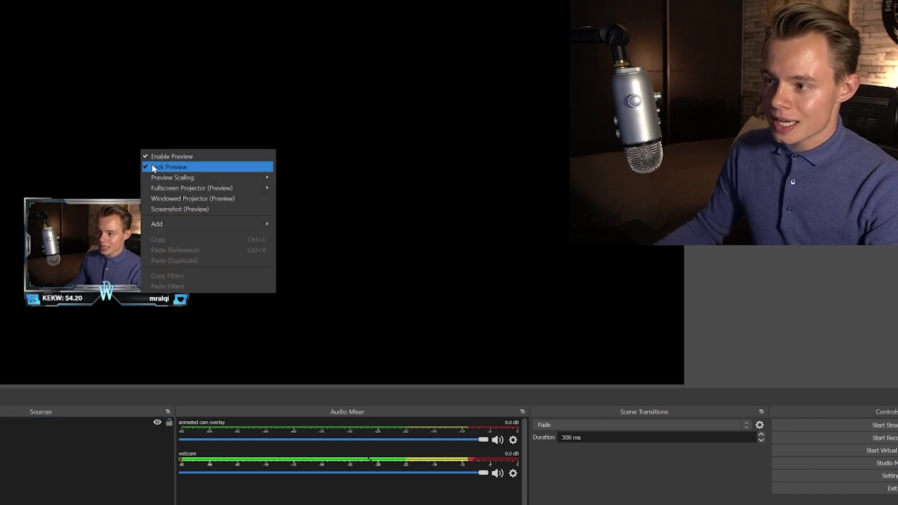
{"action": "left_click", "coordinate": [153, 166]}
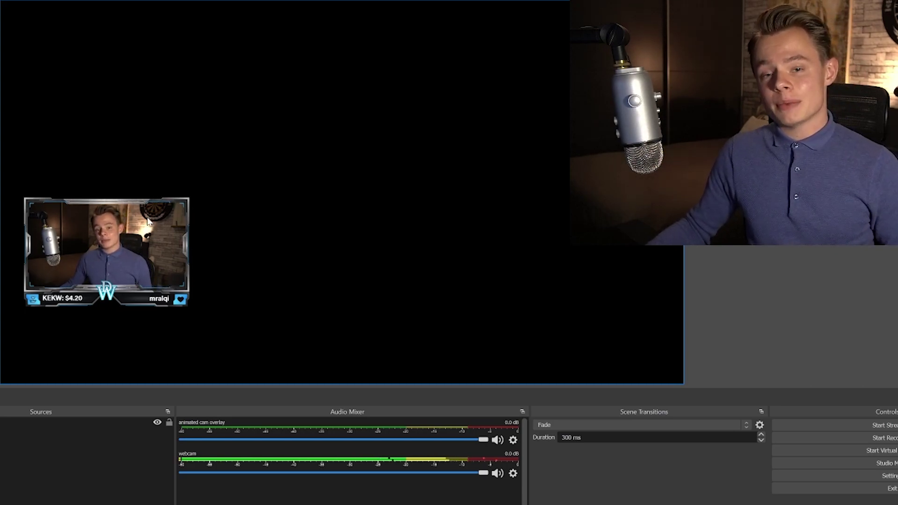
{"action": "left_click_drag", "start_coordinate": [115, 202], "coordinate": [545, 209]}
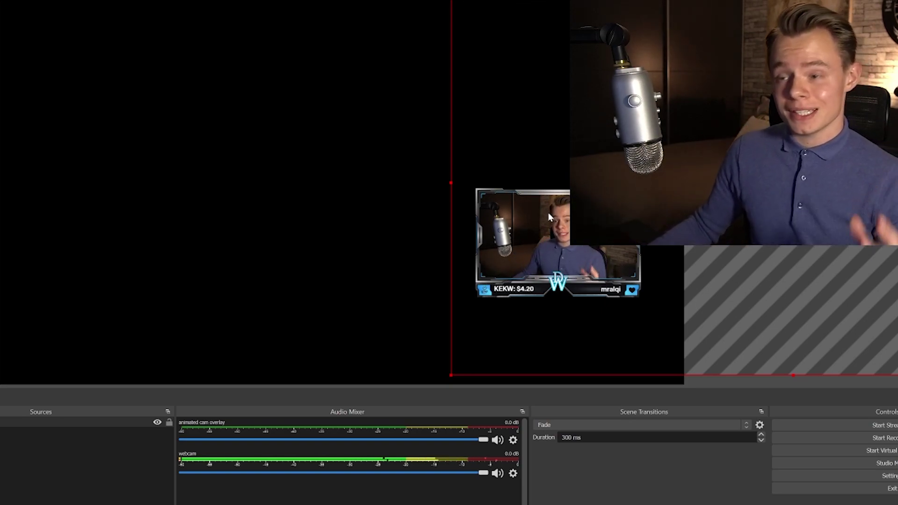
{"action": "left_click_drag", "start_coordinate": [549, 212], "coordinate": [99, 235]}
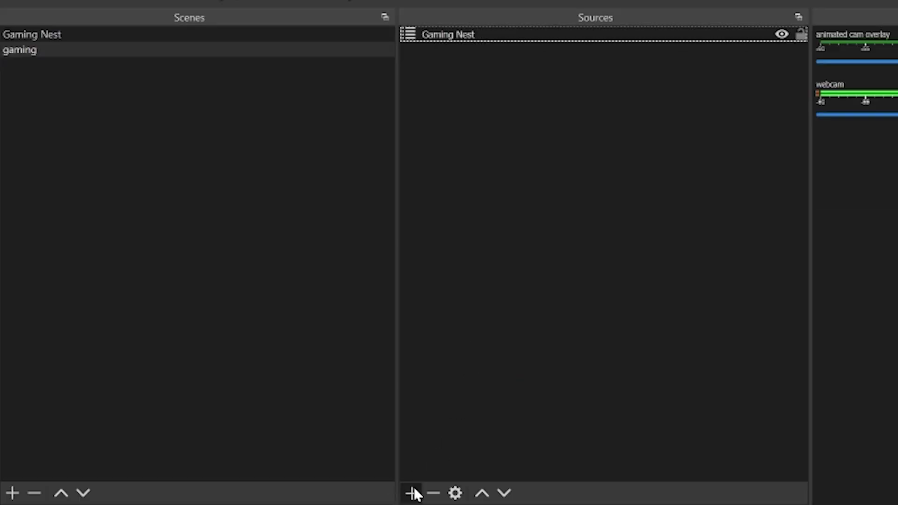
Add a new Game Capture source to the gaming scene.
{"action": "left_click", "coordinate": [414, 492]}
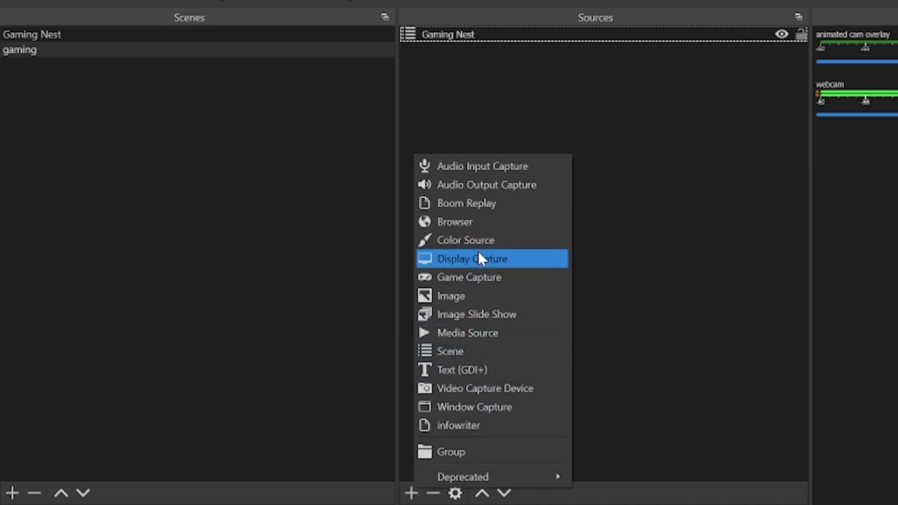
{"action": "left_click", "coordinate": [486, 276]}
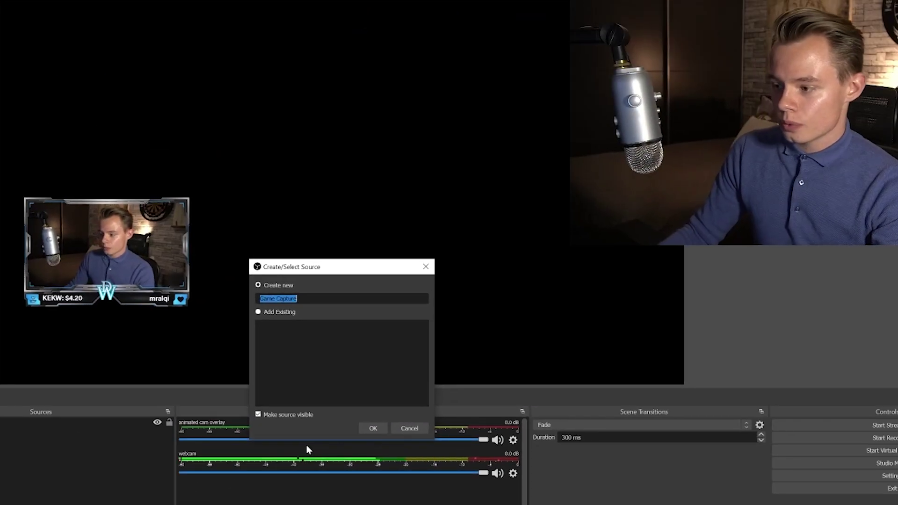
{"action": "left_click", "coordinate": [363, 428]}
{"action": "left_click_drag", "start_coordinate": [270, 141], "coordinate": [171, 133]}
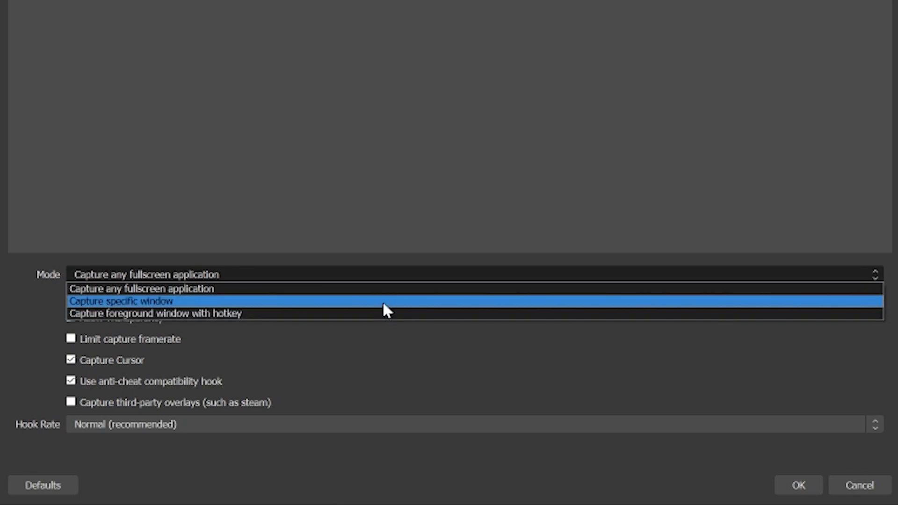
Set the capture mode to Capture specific window with RocketLeague.exe as the window.
{"action": "left_click", "coordinate": [383, 301]}
{"action": "left_click", "coordinate": [295, 328]}
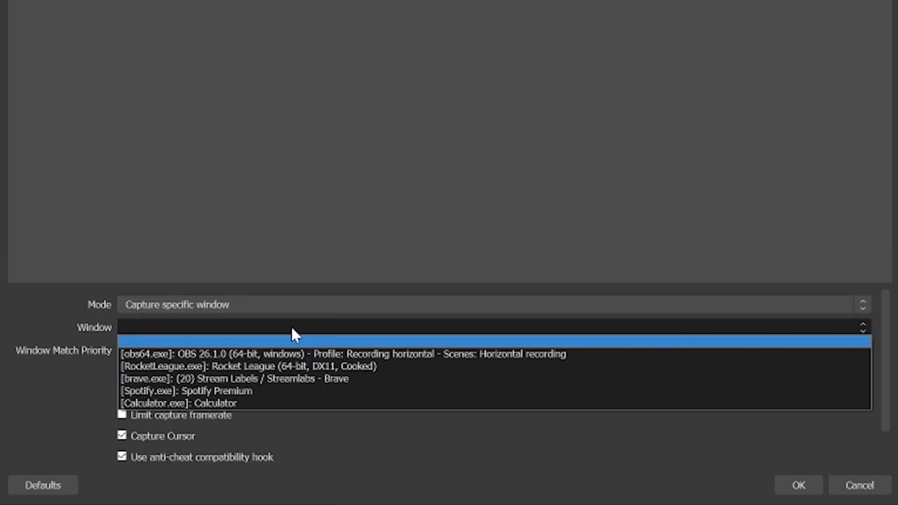
{"action": "left_click", "coordinate": [286, 366]}
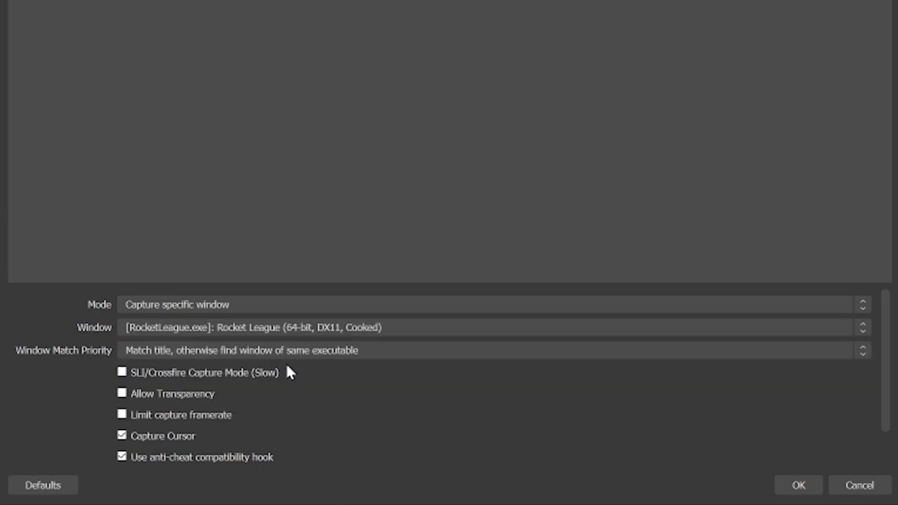
{"action": "left_click", "coordinate": [787, 481]}
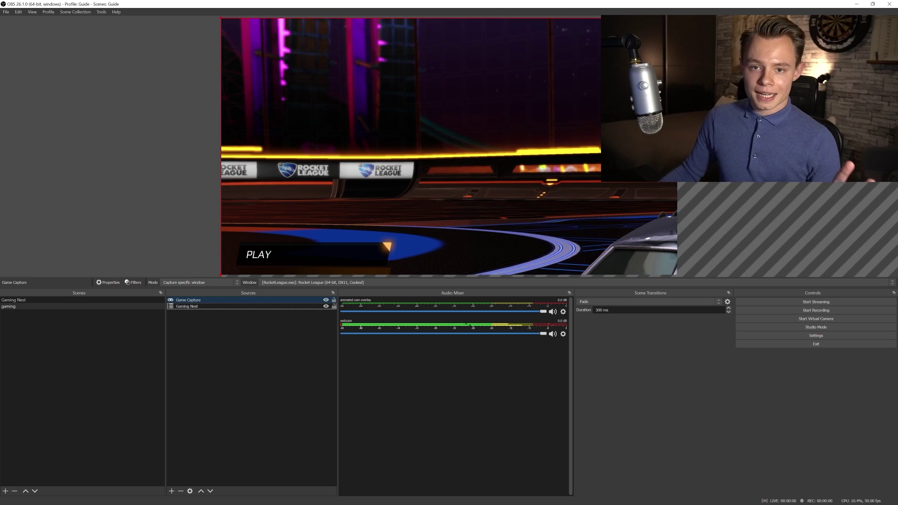
Fit the Rocket League Game Capture to screen, then reorder Gaming Nest above it in Sources.
{"action": "left_click", "coordinate": [233, 345]}
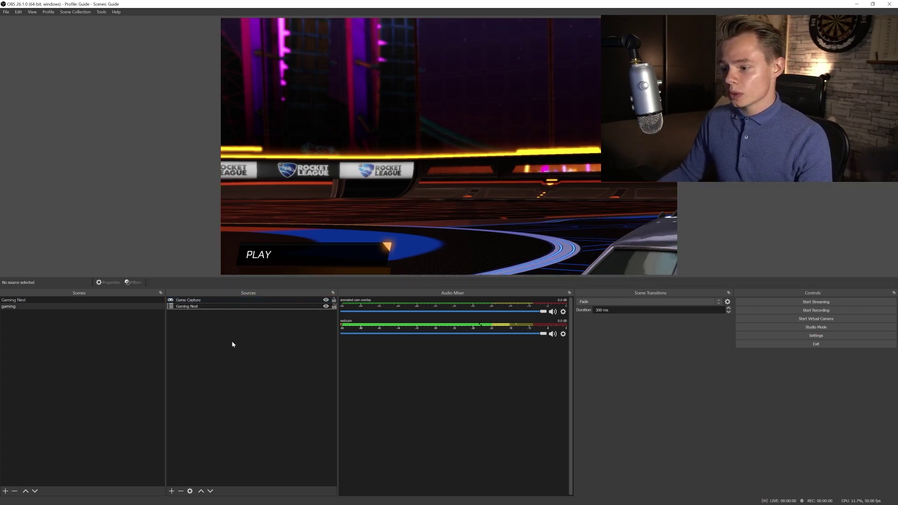
{"action": "left_click", "coordinate": [218, 302]}
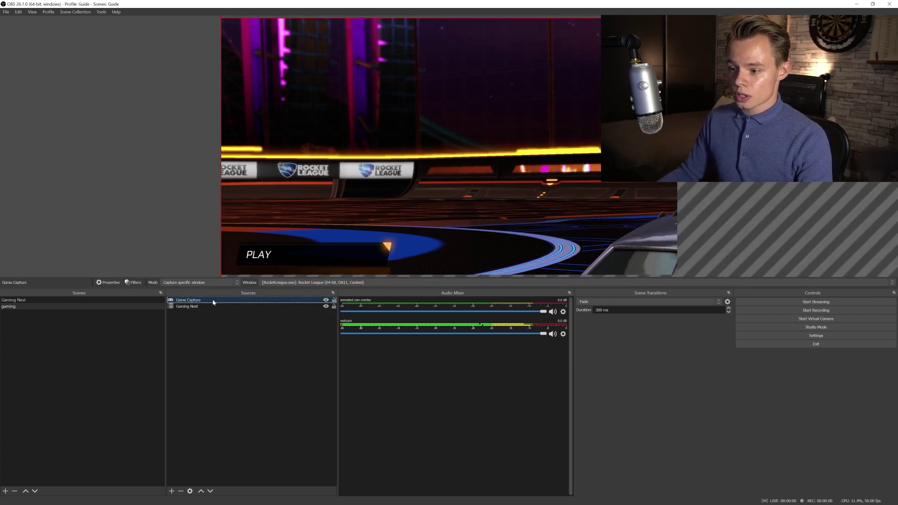
{"action": "right_click", "coordinate": [213, 302]}
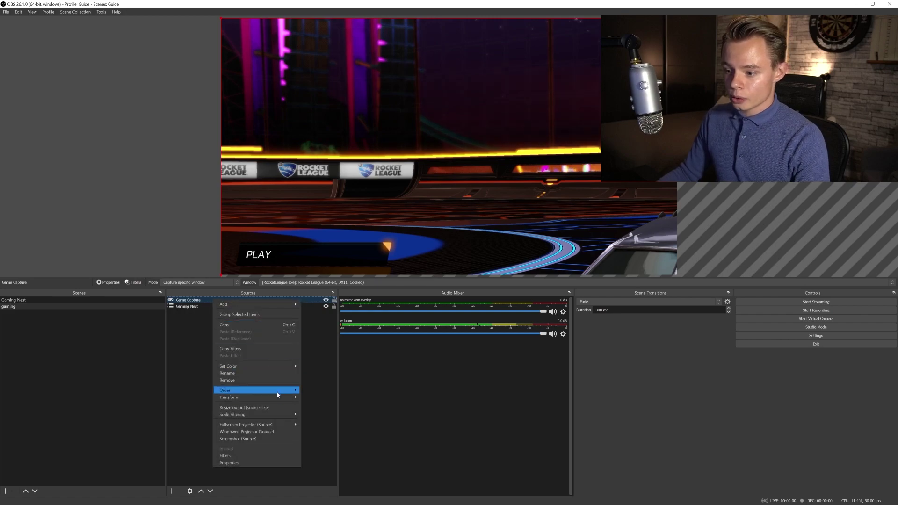
{"action": "mouse_move", "coordinate": [279, 397]}
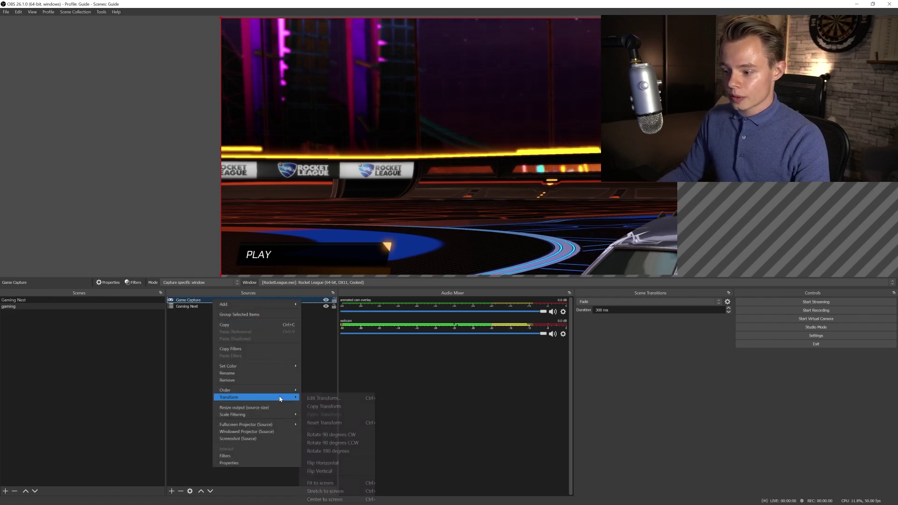
{"action": "left_click", "coordinate": [343, 484]}
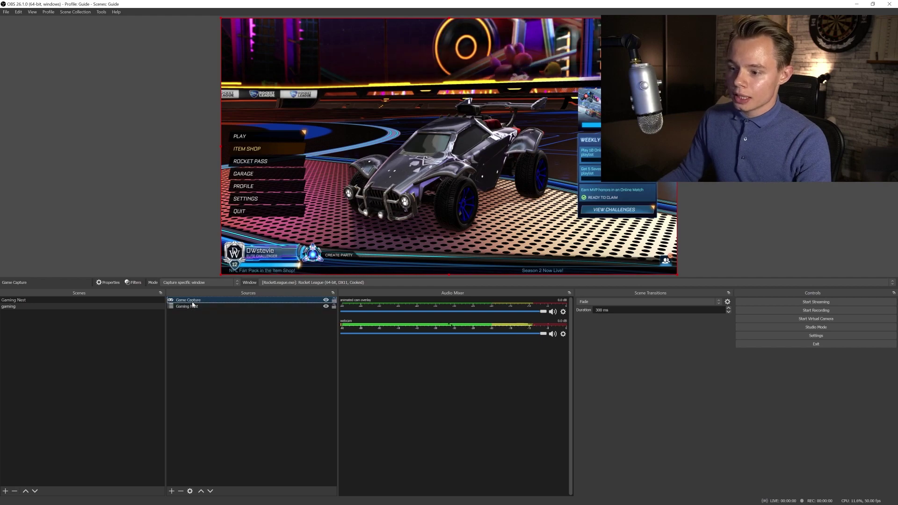
{"action": "left_click_drag", "start_coordinate": [193, 307], "coordinate": [194, 311]}
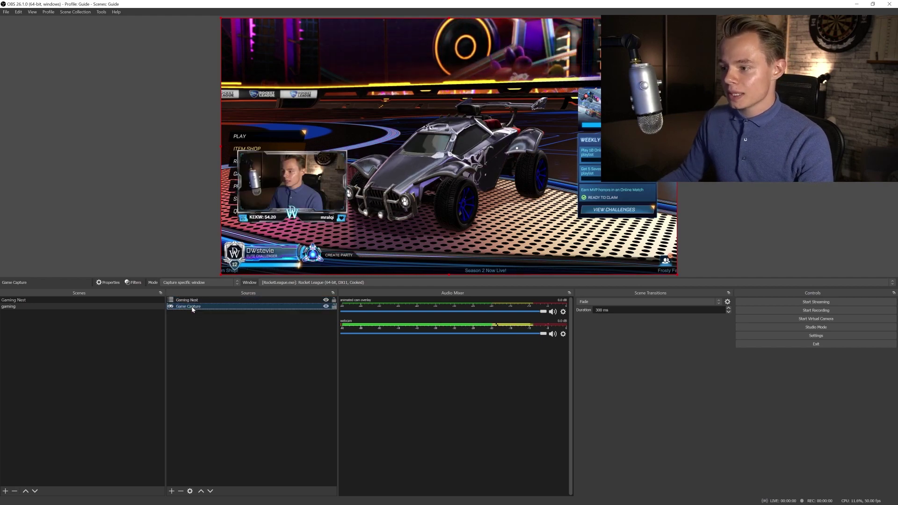